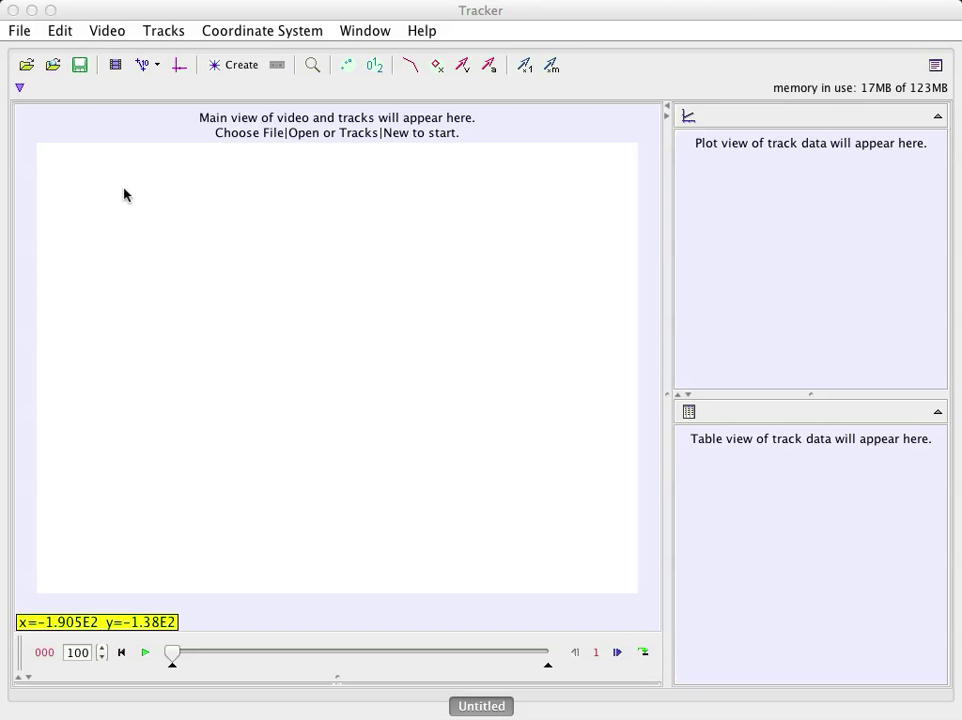
Import Angry Birds.mp4 and advance it to frame 101, with the bird loaded in the slingshot
click(107, 35)
click(114, 56)
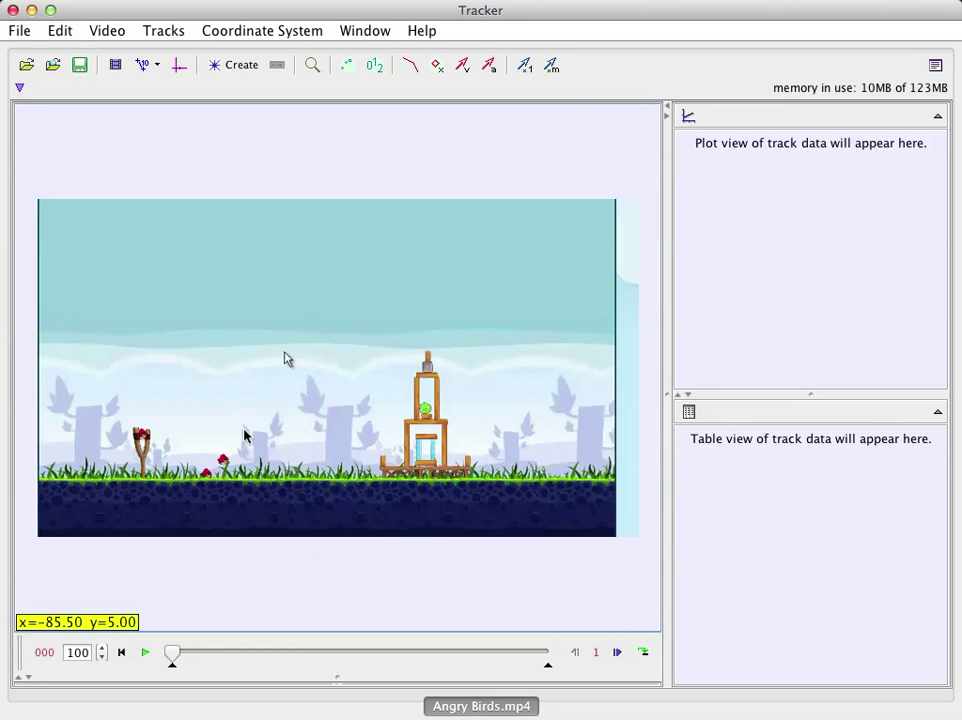
click(142, 655)
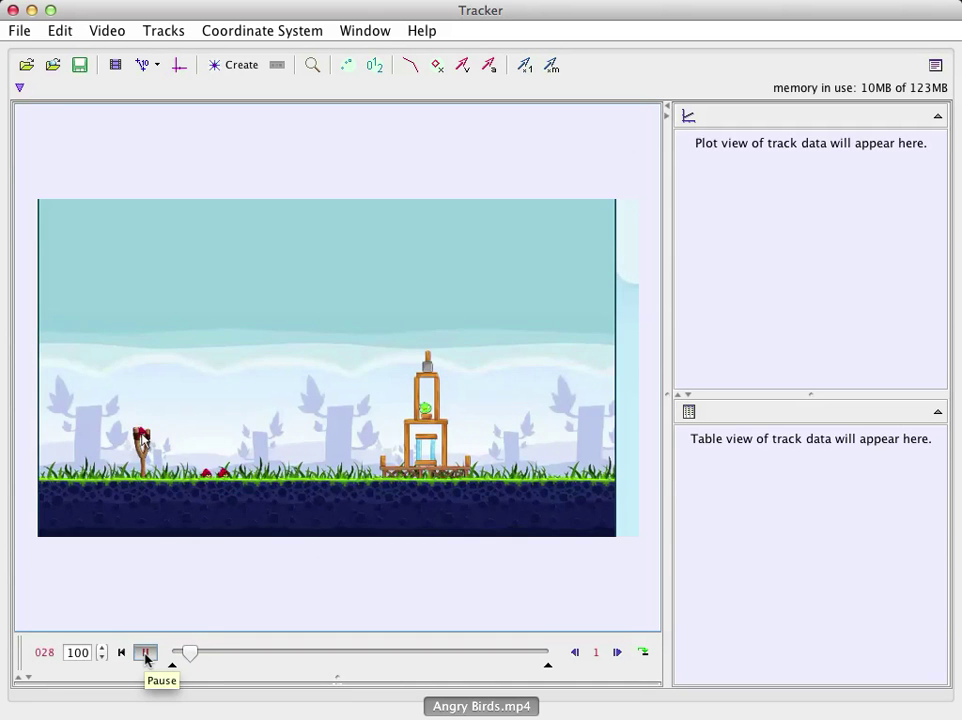
click(145, 653)
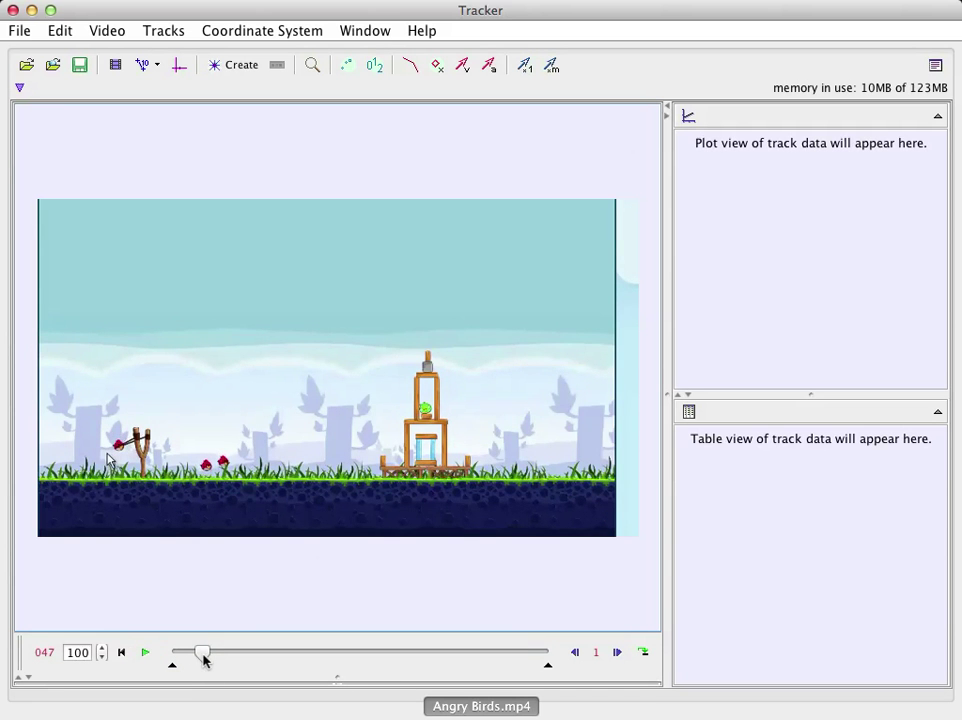
drag(204, 656, 239, 663)
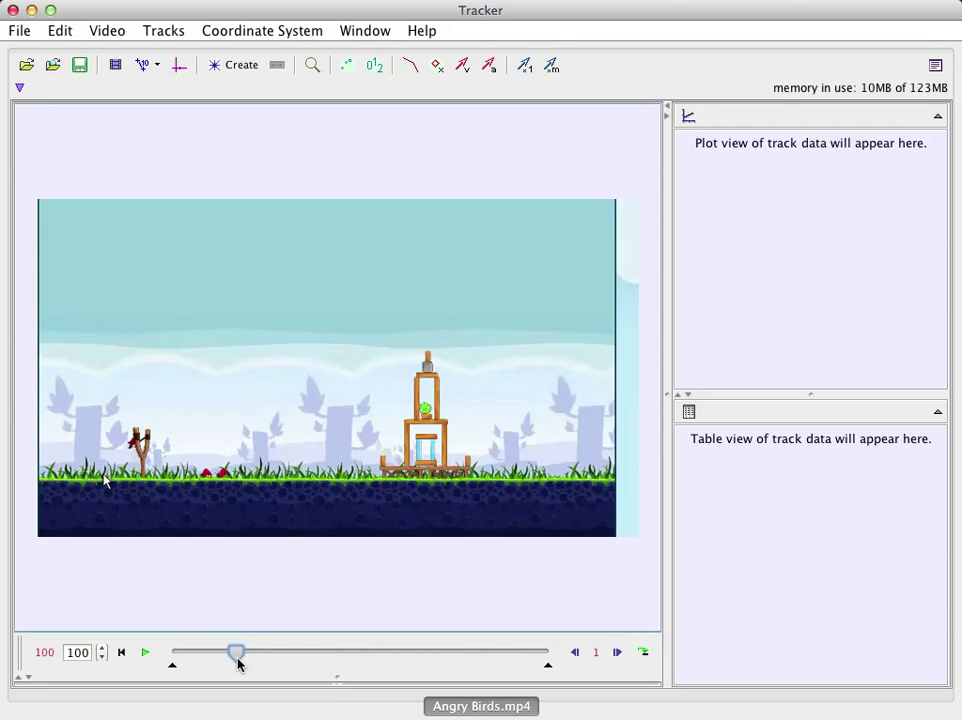
click(617, 652)
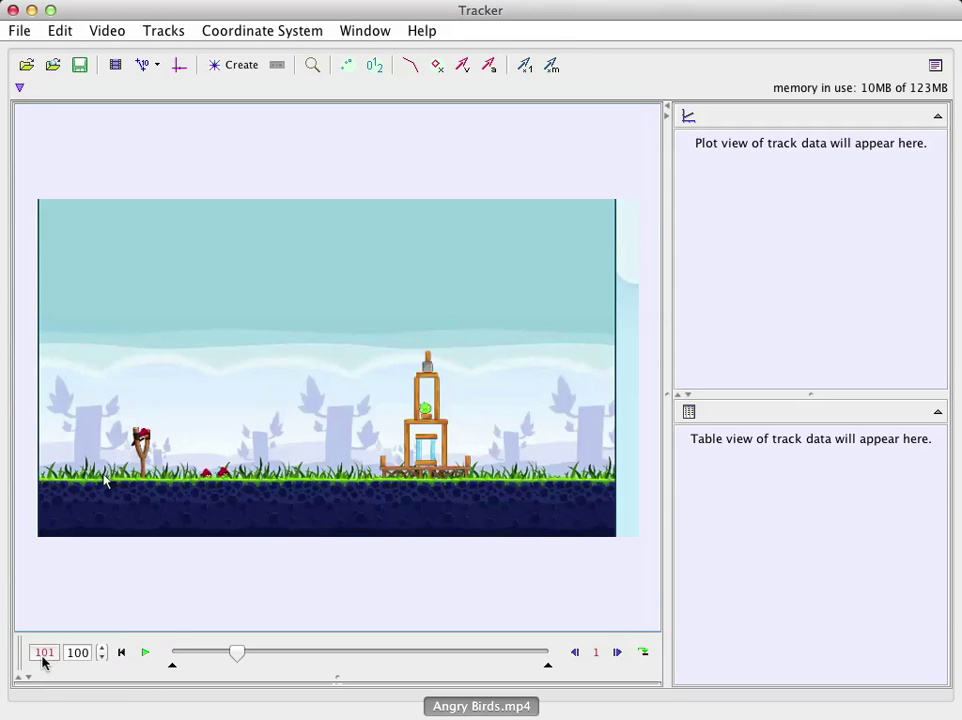
Set the clip's start frame to 101, confirming step size 1 and end frame 588
click(113, 67)
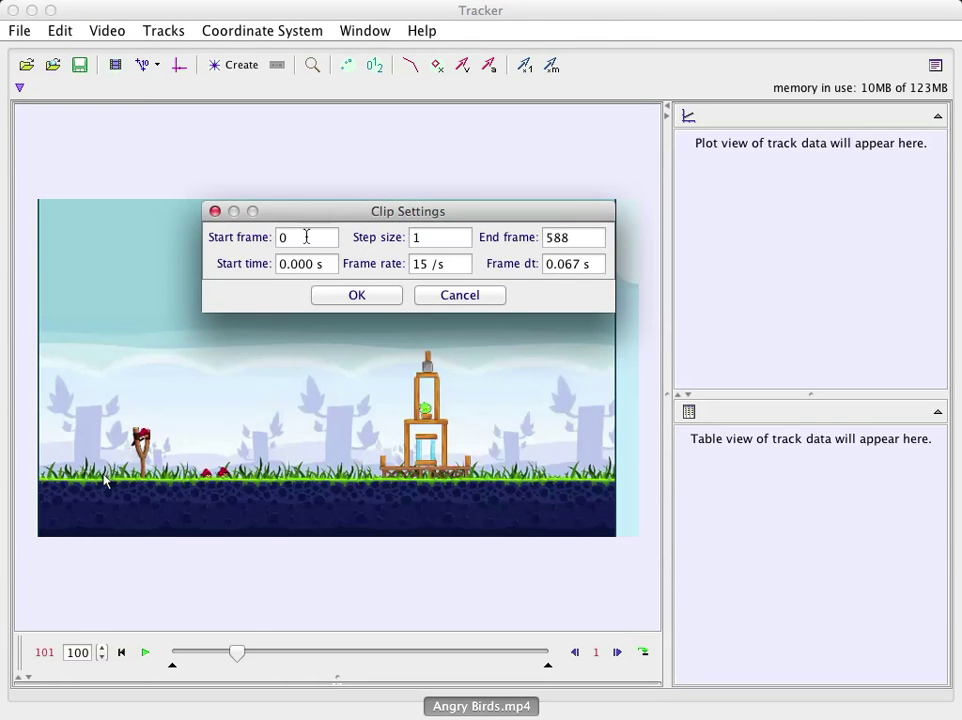
click(305, 237)
text(101)
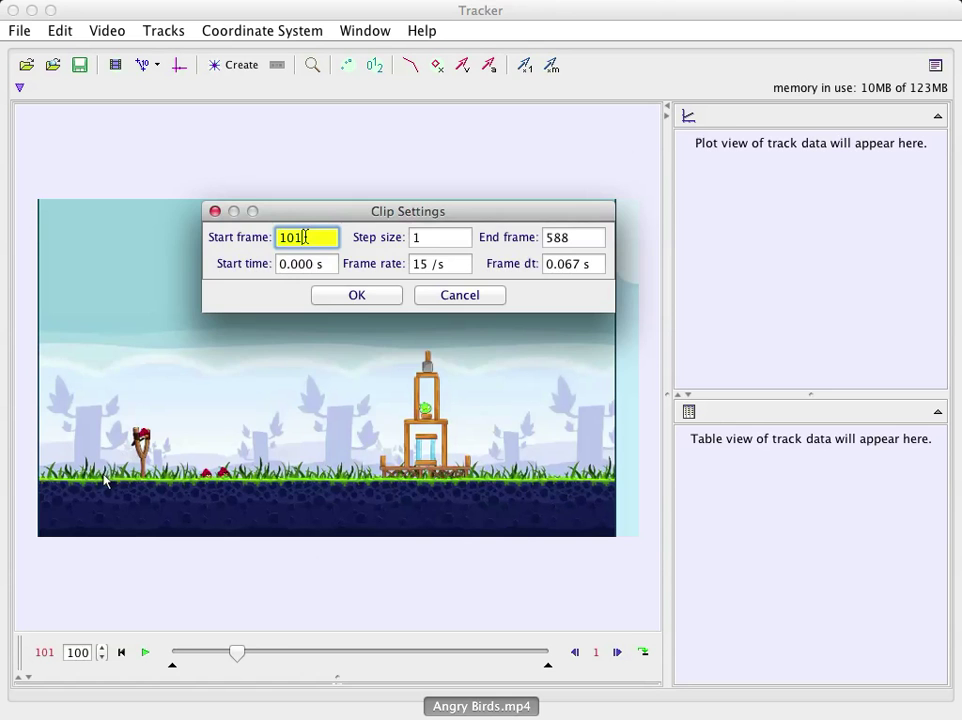
click(359, 295)
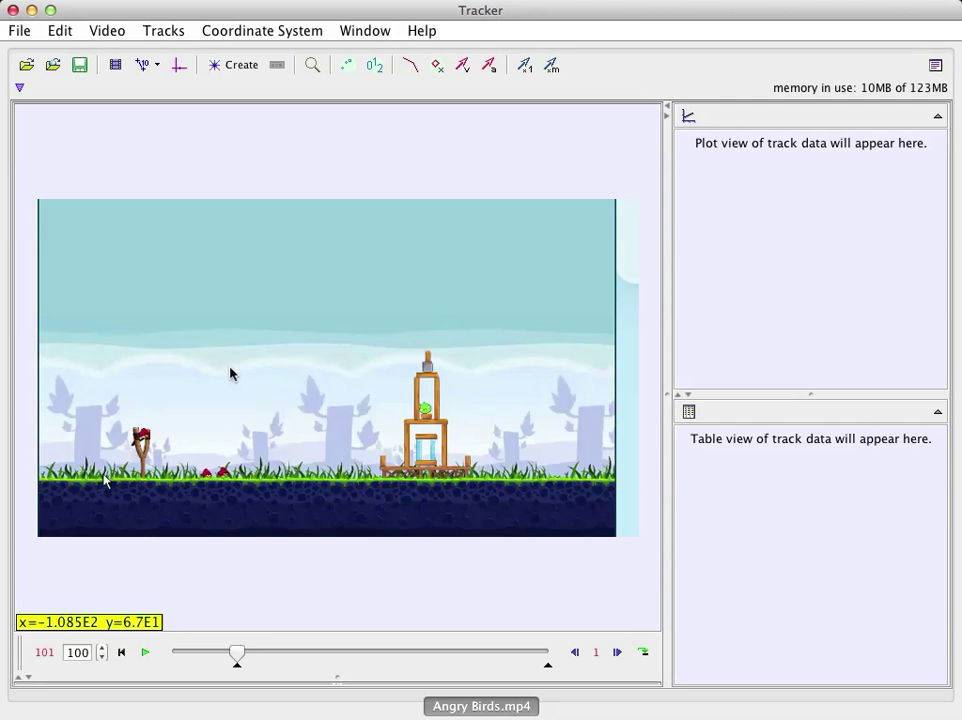
click(113, 66)
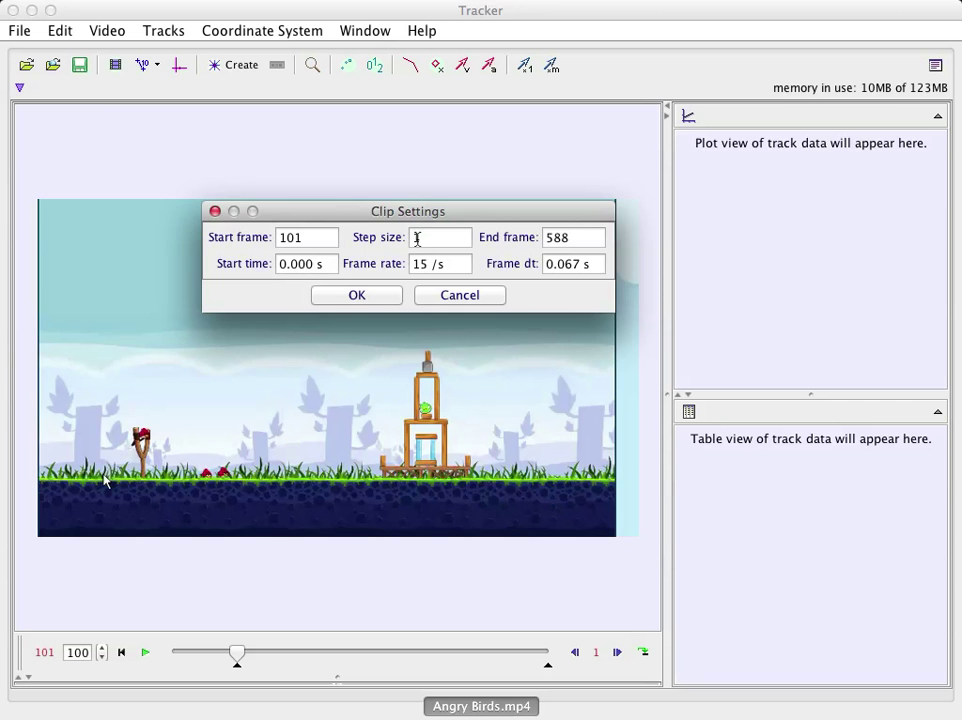
click(351, 295)
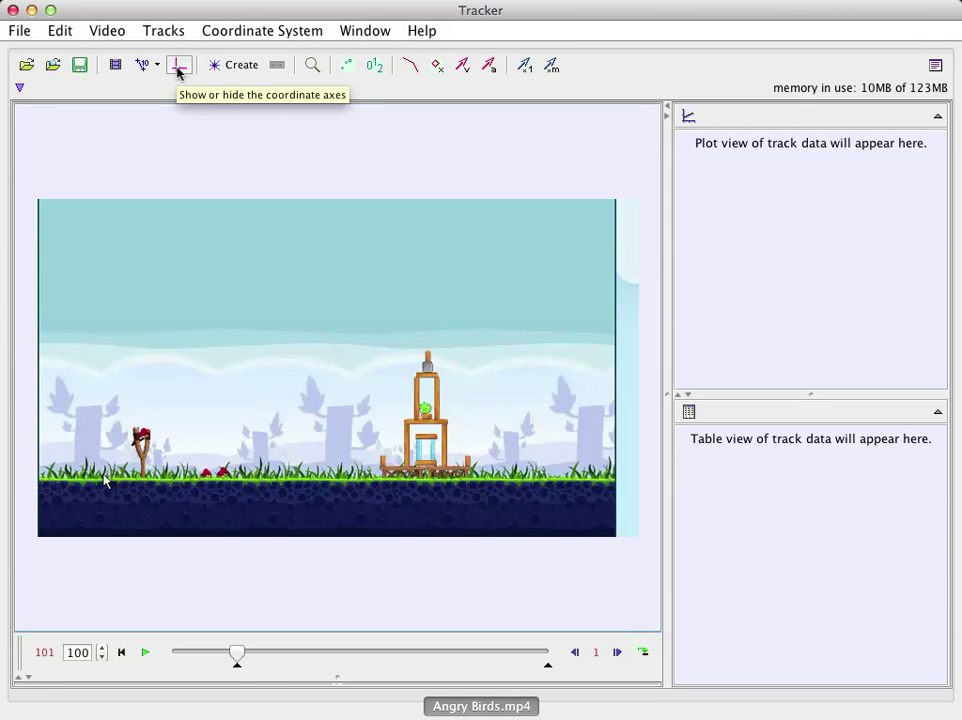
Show the coordinate axes and place their origin at the slingshot's base on the ground
click(178, 67)
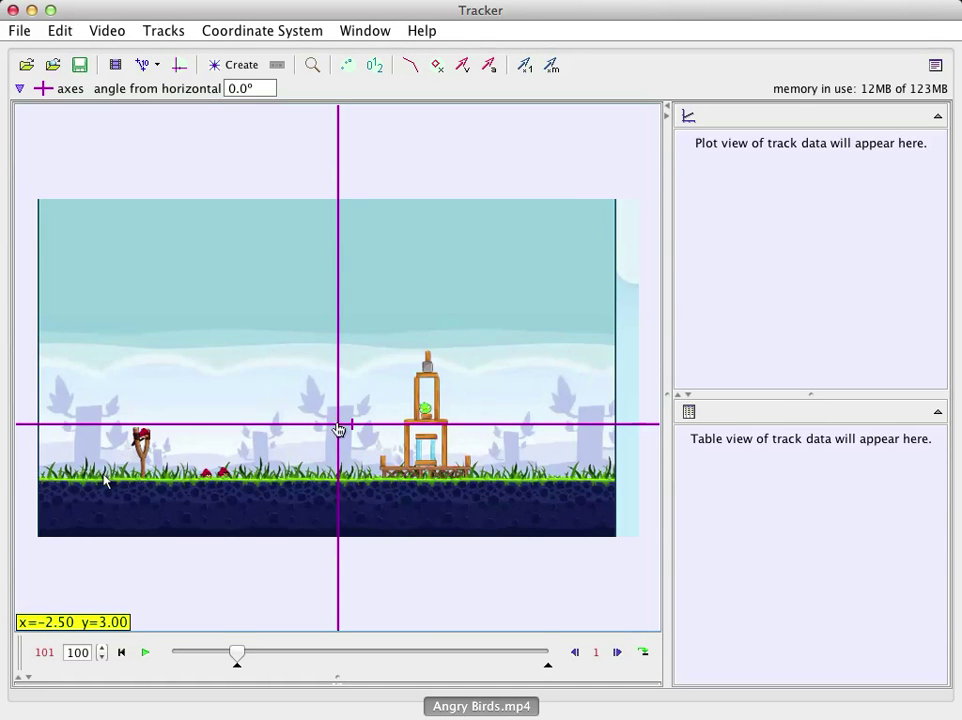
drag(339, 428, 145, 483)
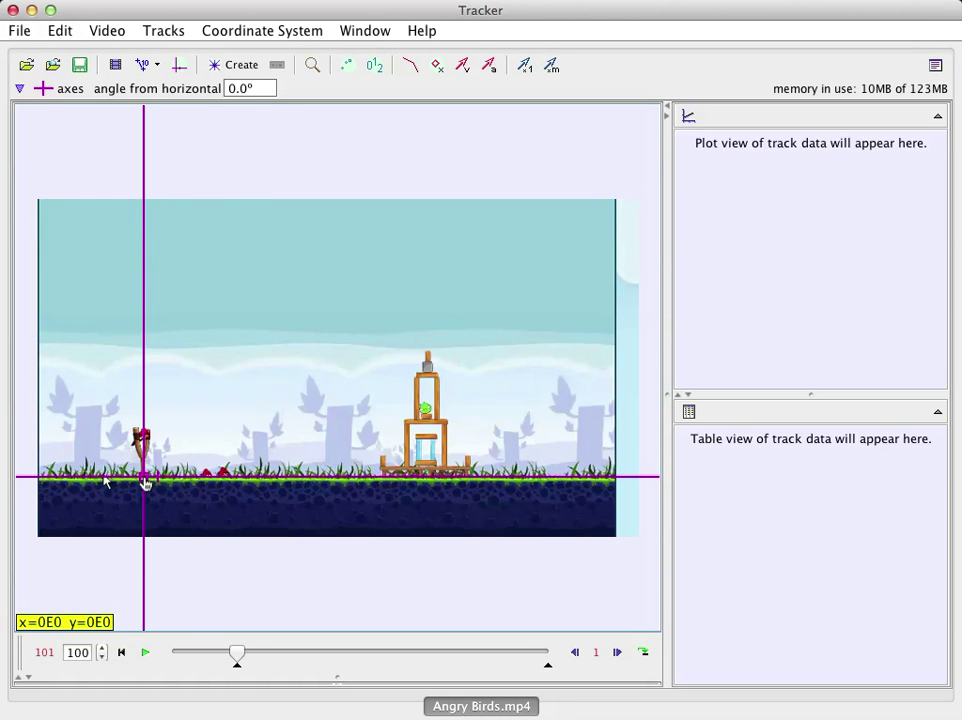
Add a vertical calibration stick of length 1.000 standing just left of the slingshot
click(157, 67)
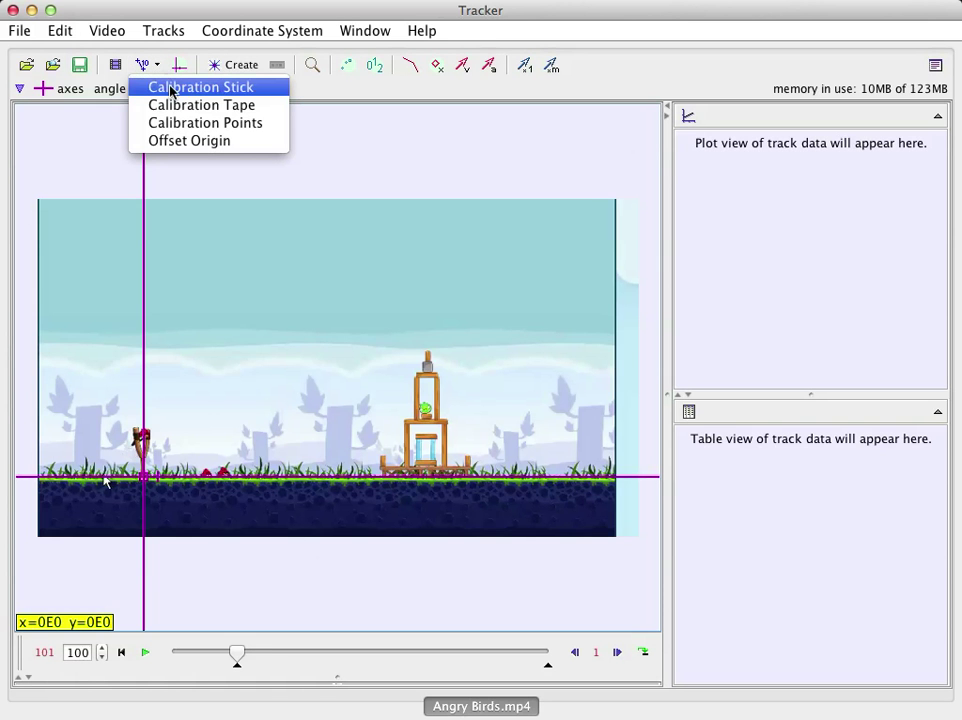
click(172, 89)
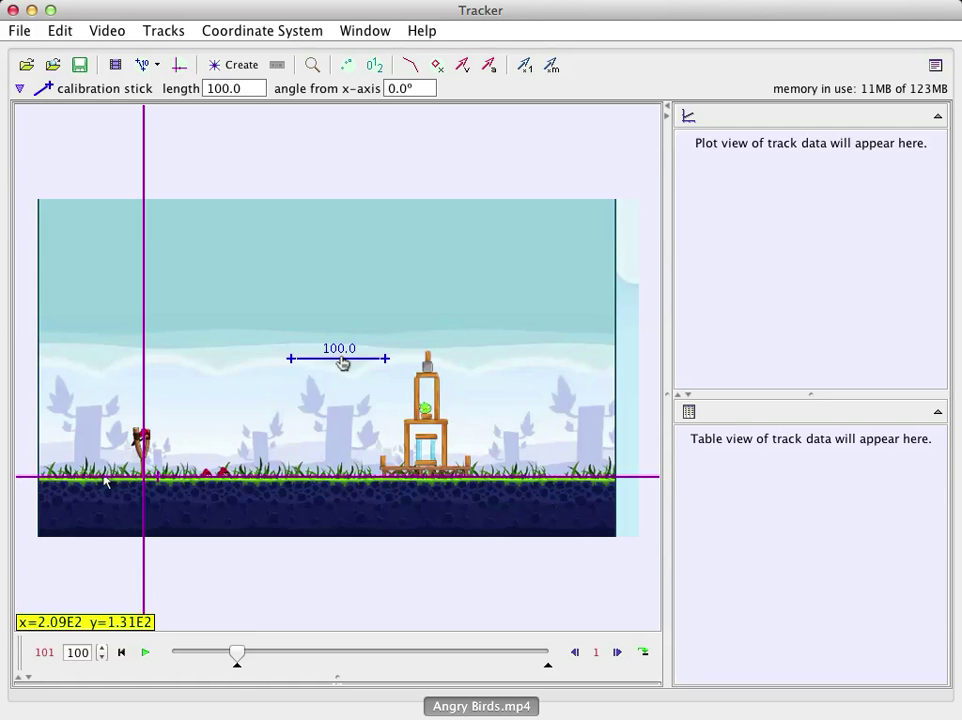
drag(342, 366, 153, 481)
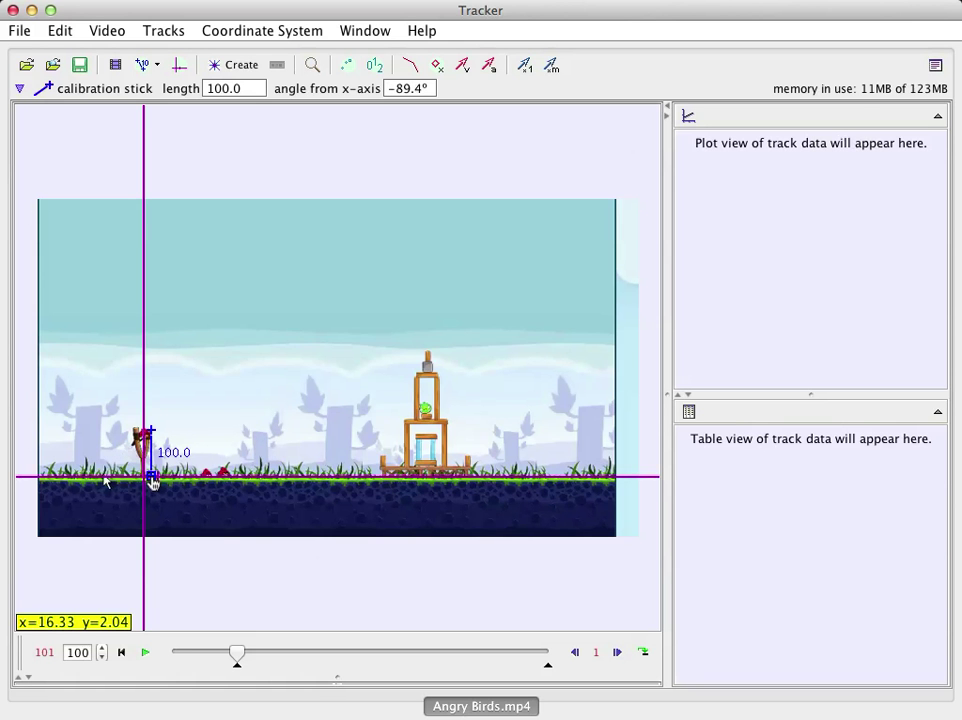
click(173, 452)
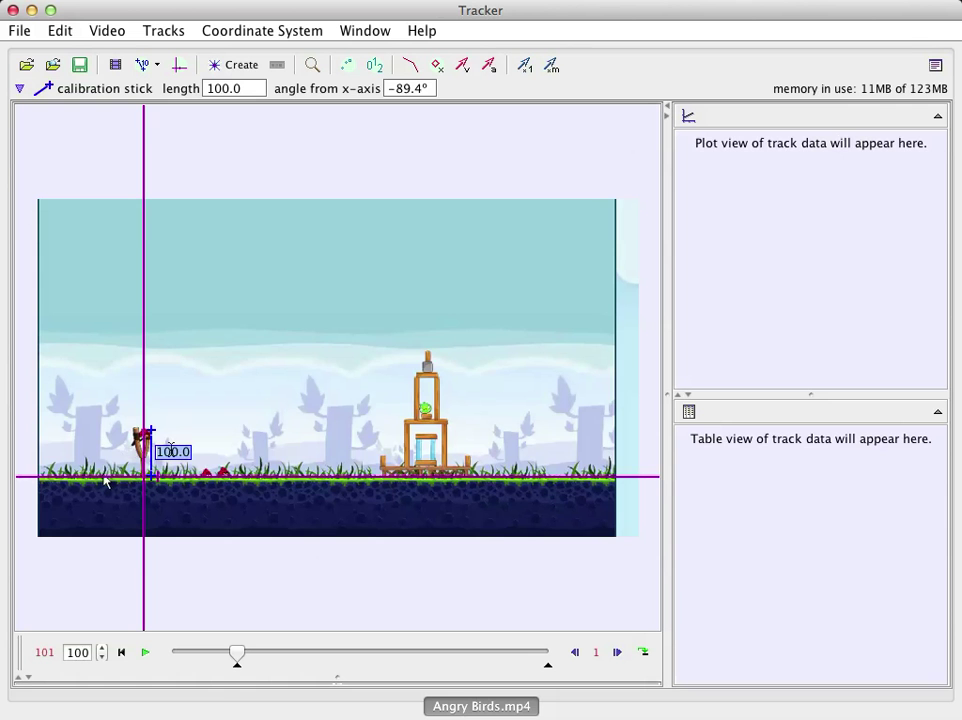
text(14)
key(Return)
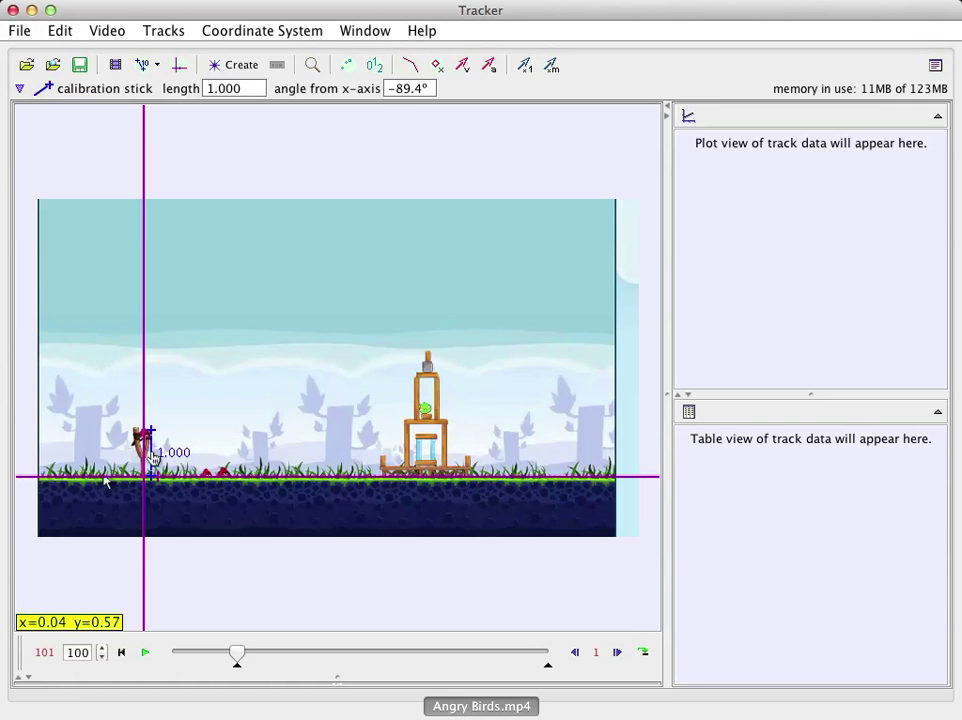
drag(153, 456, 101, 450)
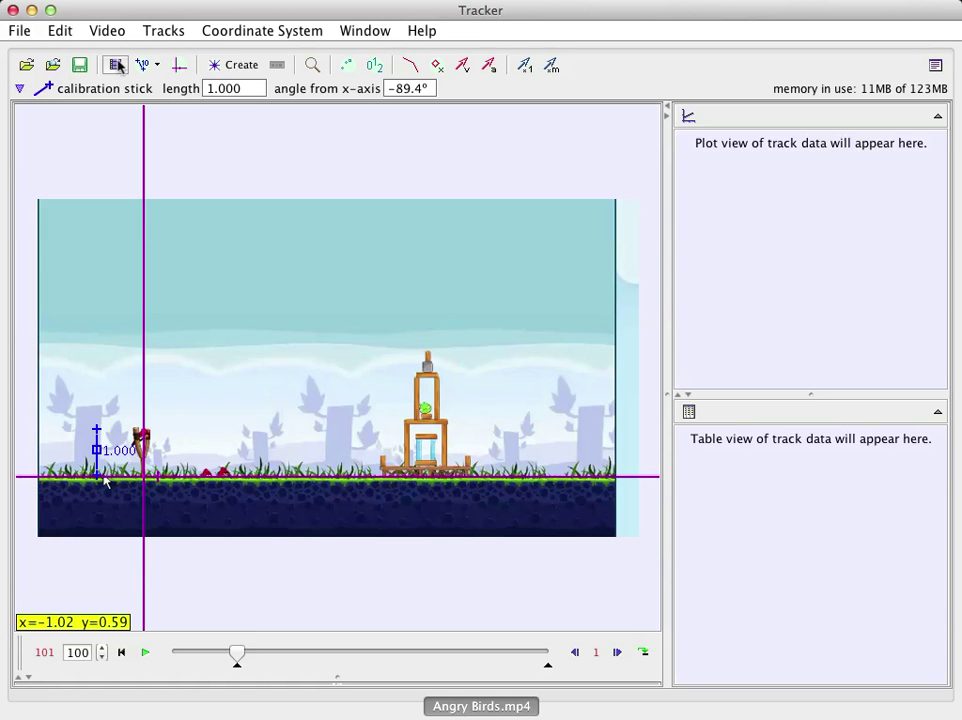
Create a point mass track named mass A with mass 1.000
click(237, 67)
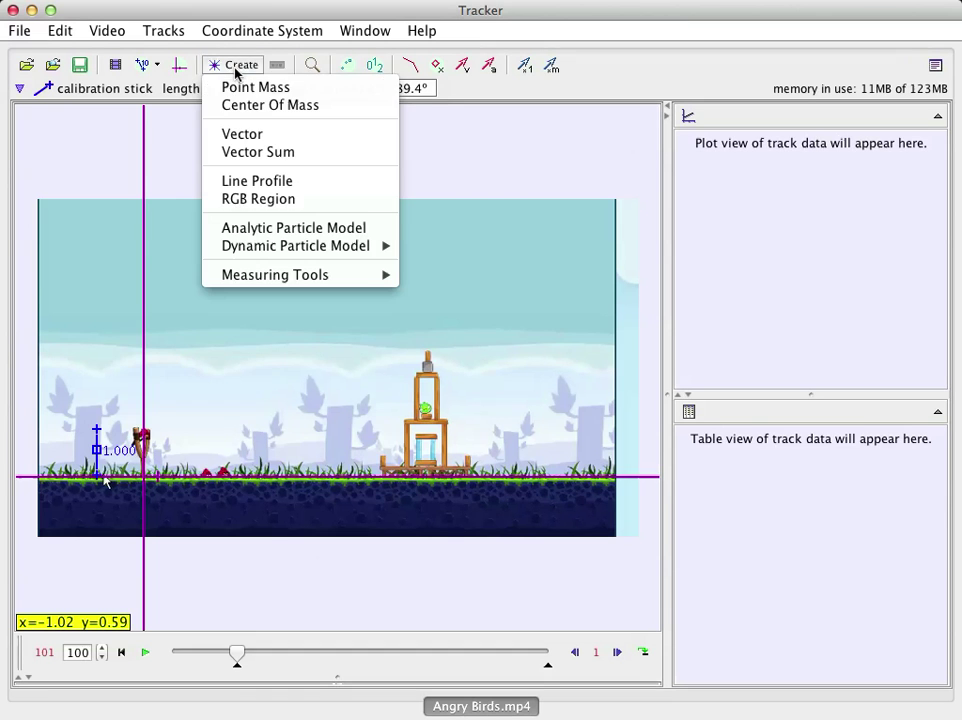
click(240, 89)
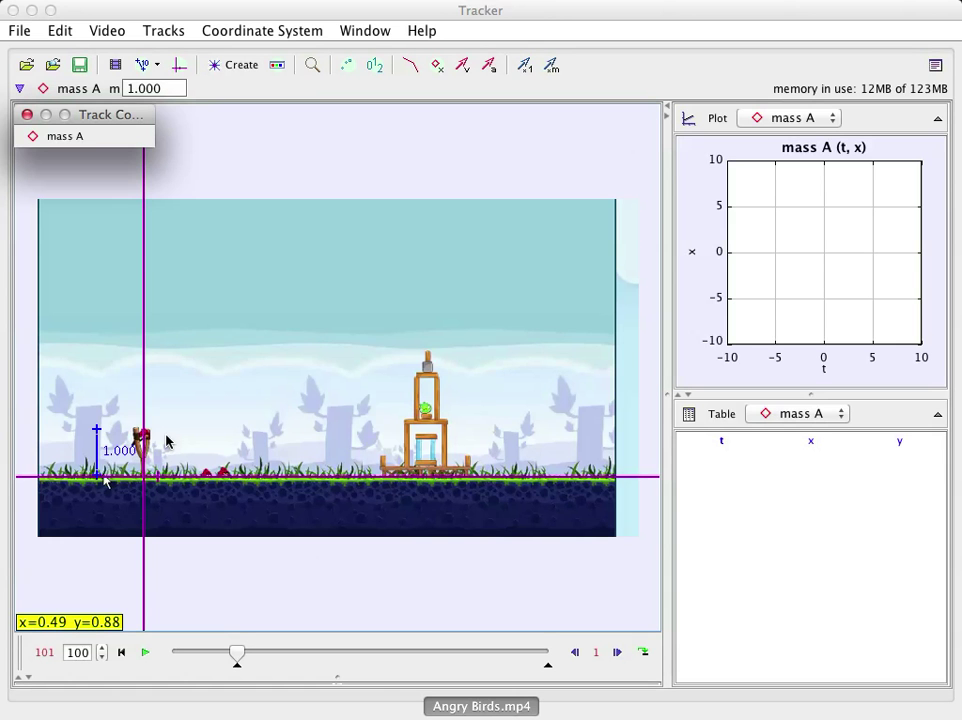
click(54, 136)
mouse_move(150, 223)
click(236, 146)
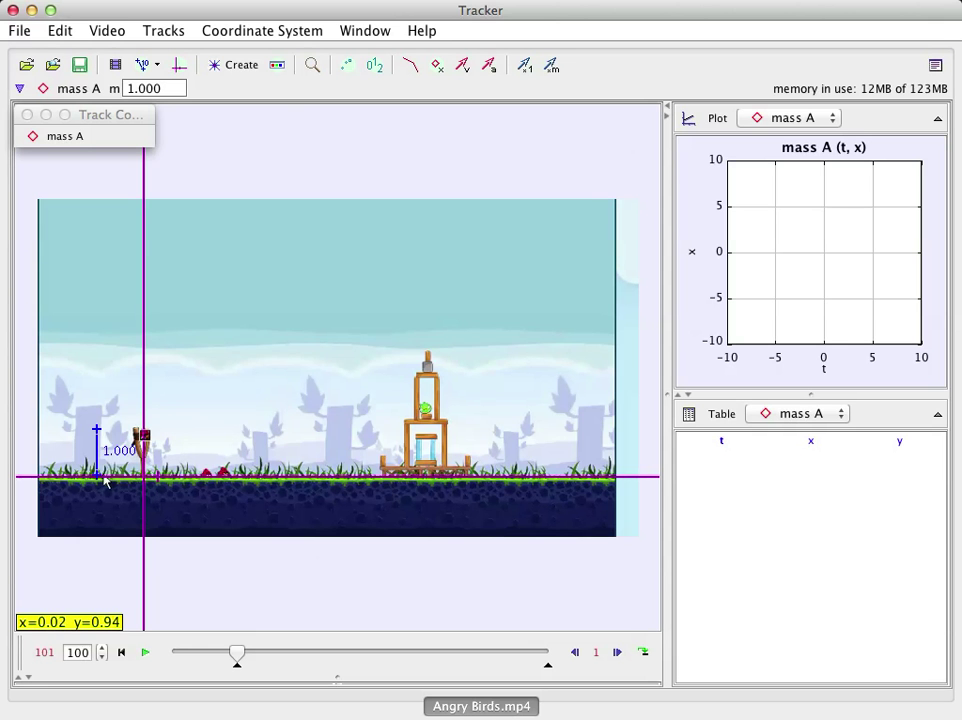
Mark the bird's position for mass A in 13 frames, from t=0 to t=0.8
shift+click(144, 429)
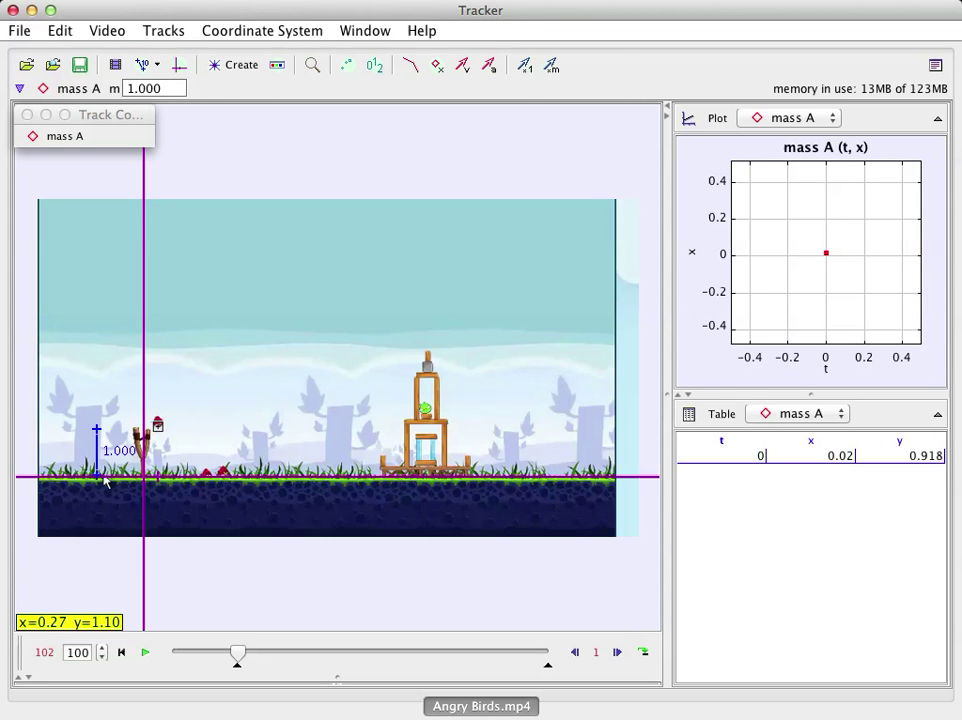
shift+click(157, 421)
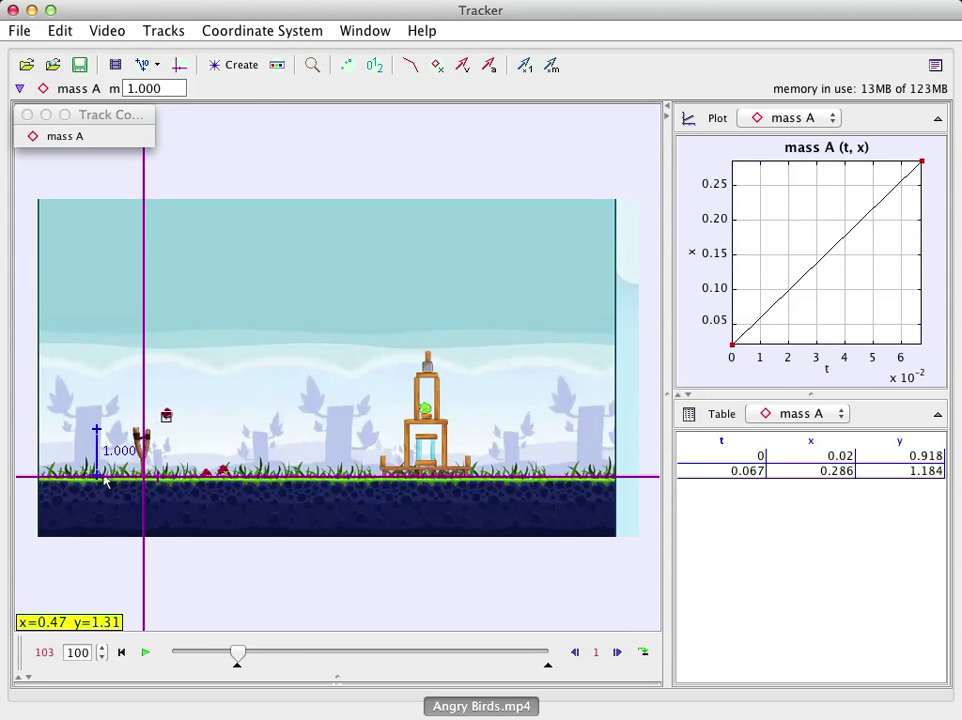
shift+click(170, 412)
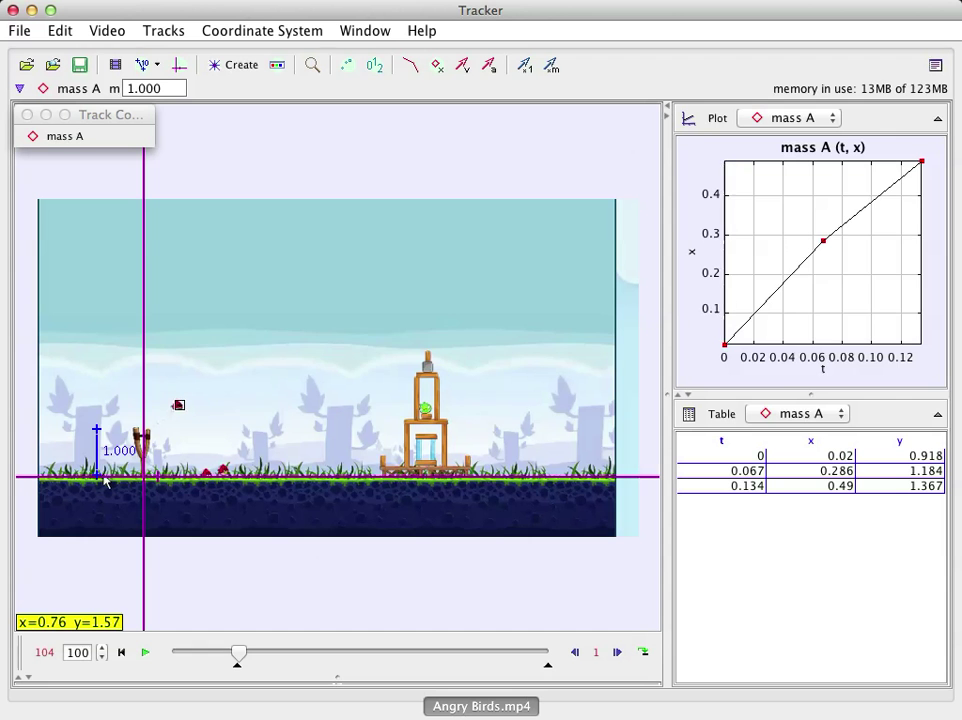
shift+click(181, 404)
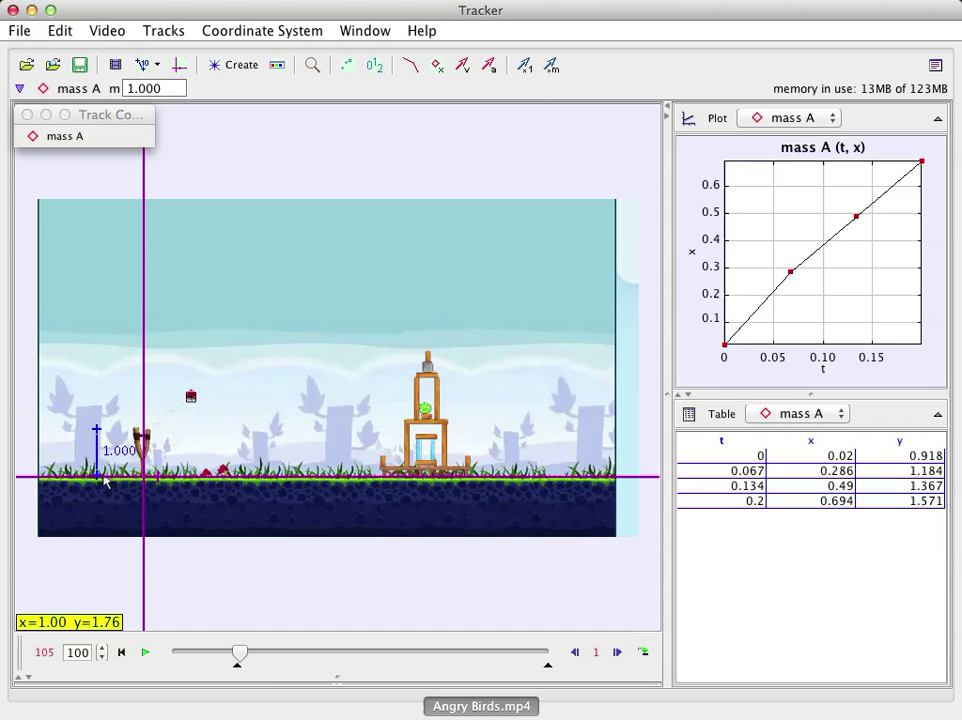
shift+click(192, 397)
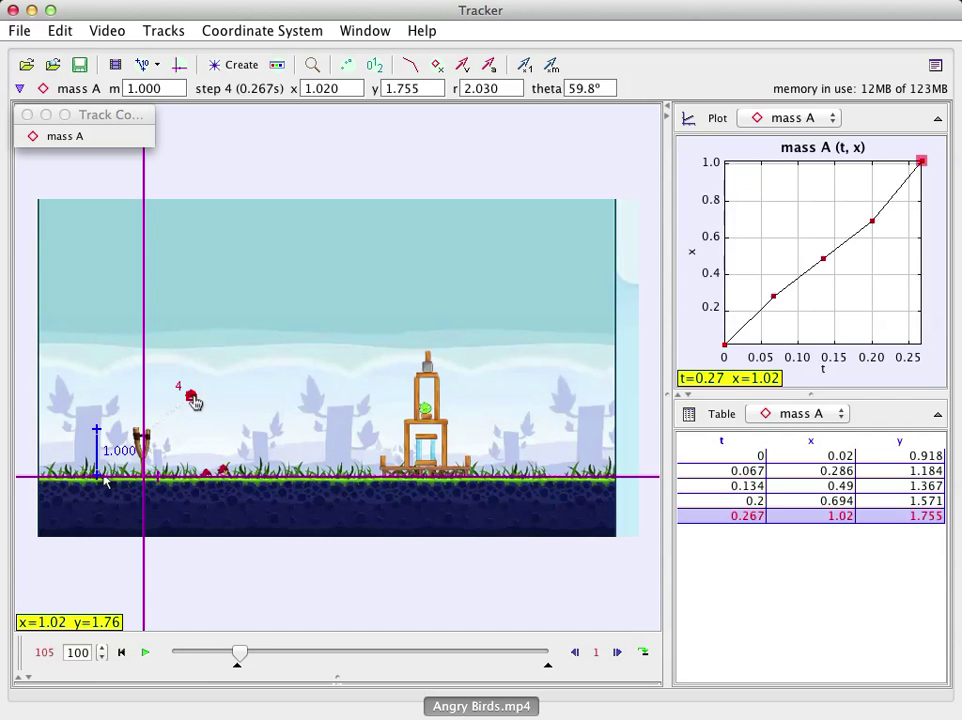
shift+click(203, 382)
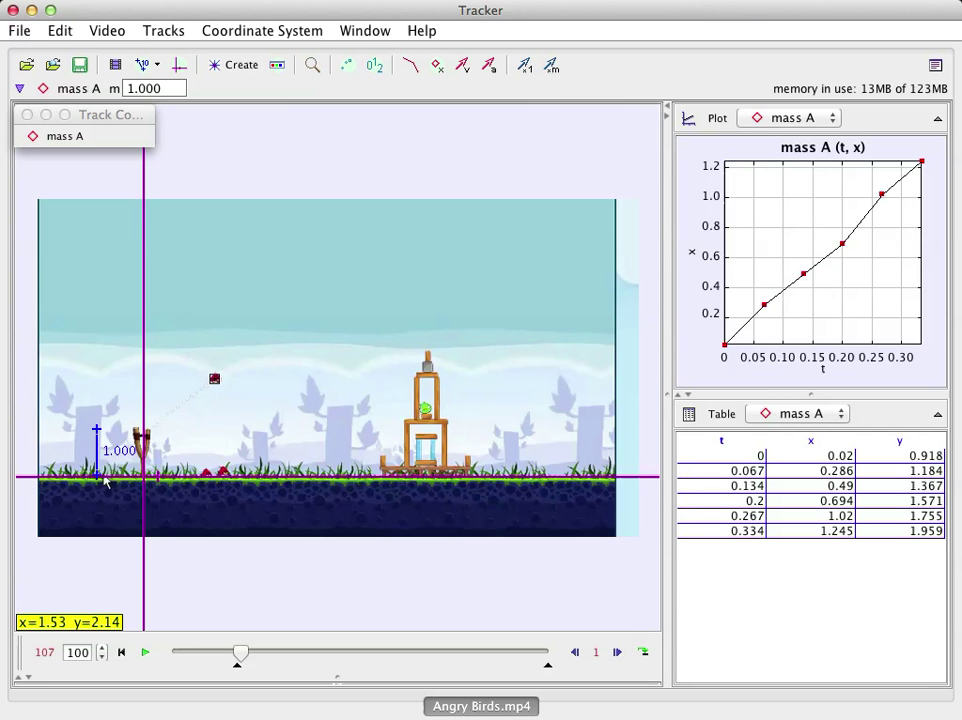
shift+click(215, 380)
shift+click(227, 379)
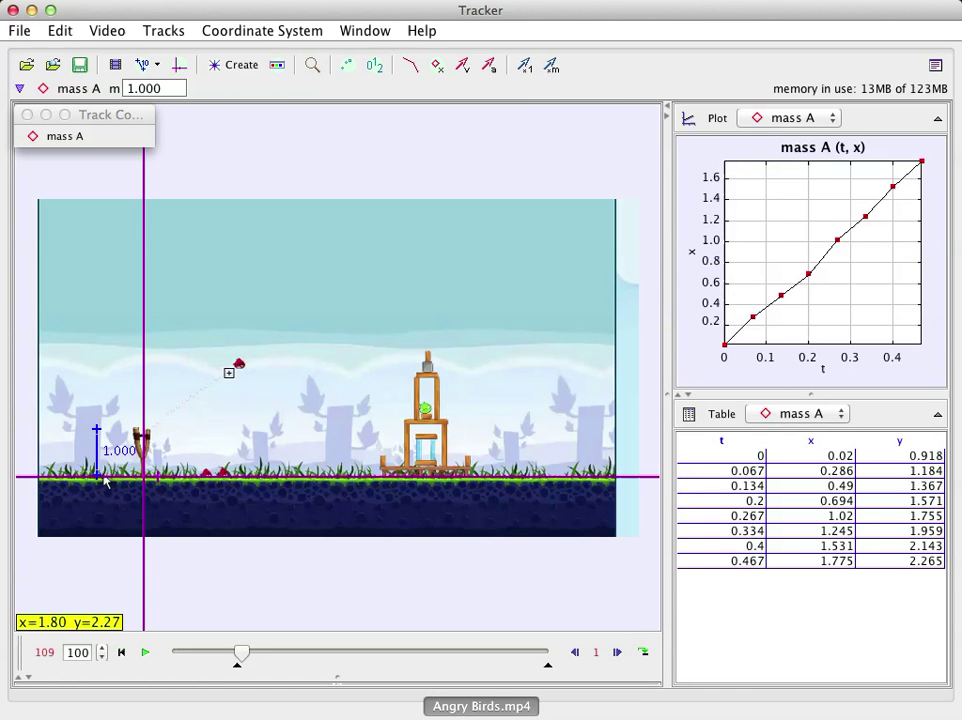
shift+click(240, 368)
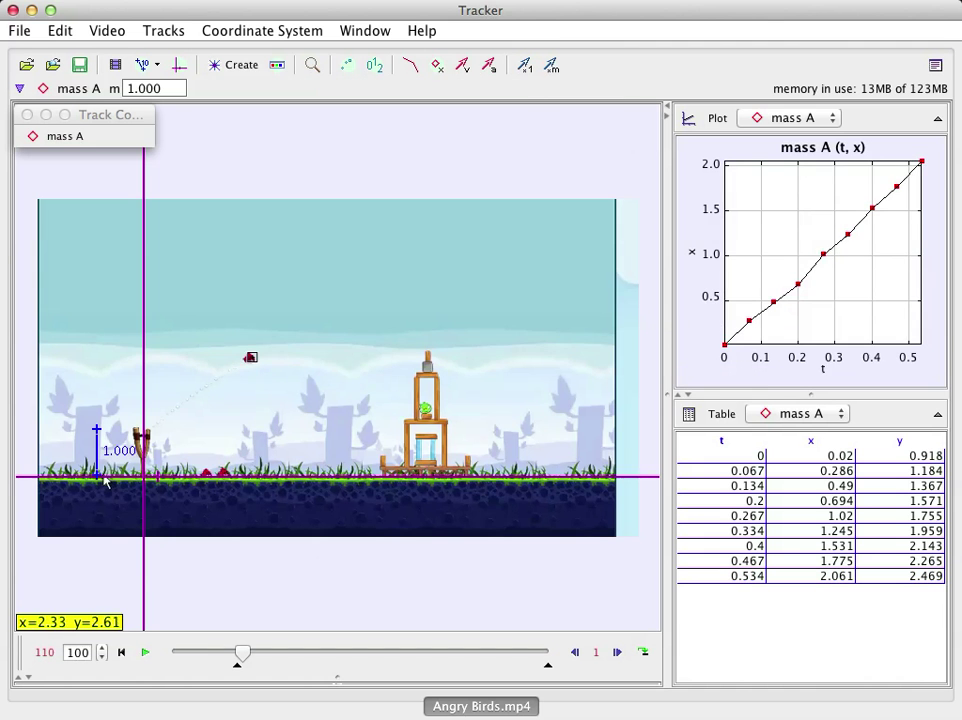
shift+click(252, 358)
shift+click(262, 353)
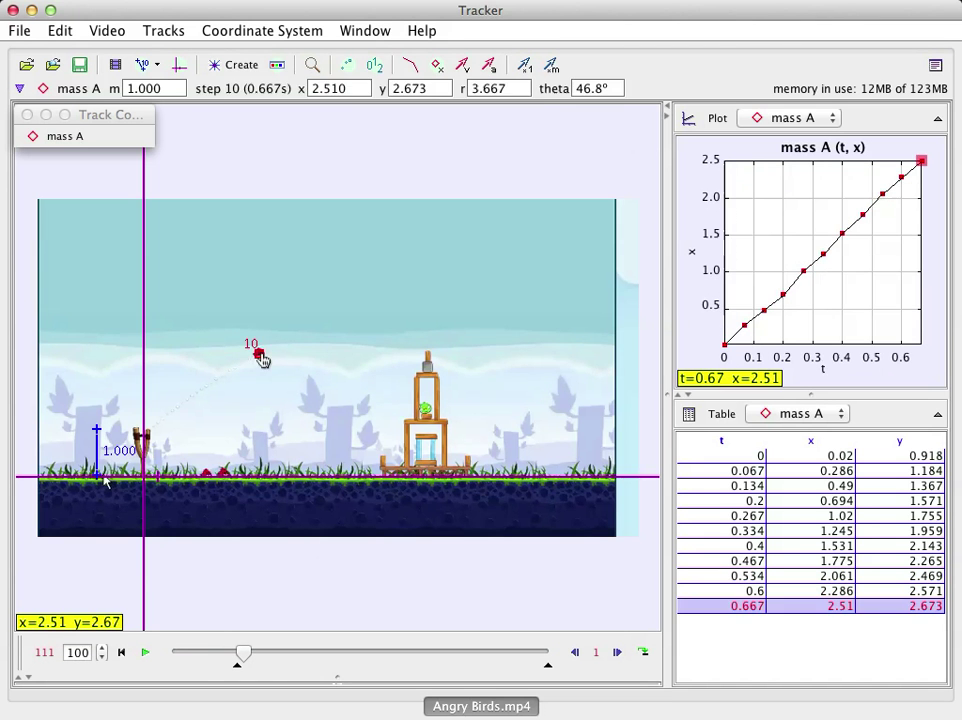
shift+click(275, 345)
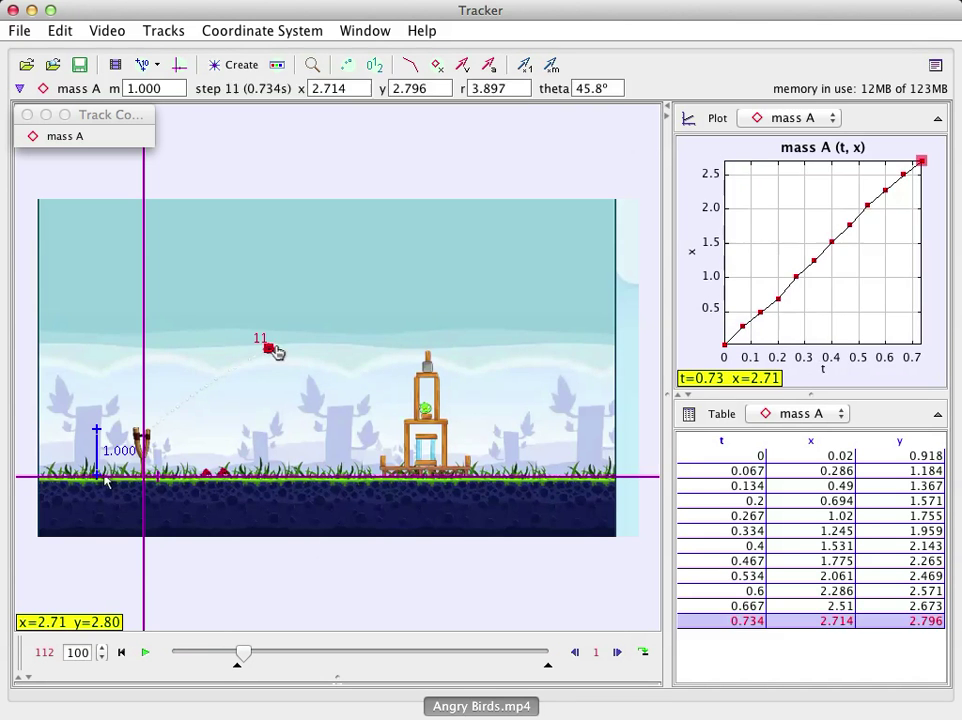
shift+click(285, 342)
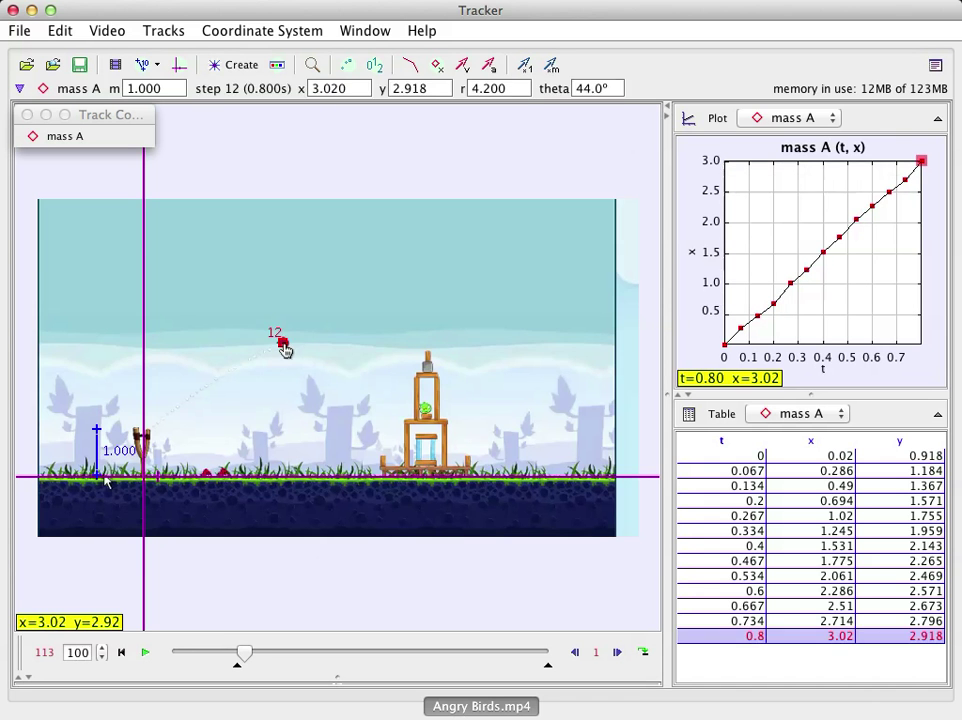
right_click(357, 270)
Zoom the video to fit and continue marking the bird from t=0.867 through point 25
mouse_move(388, 283)
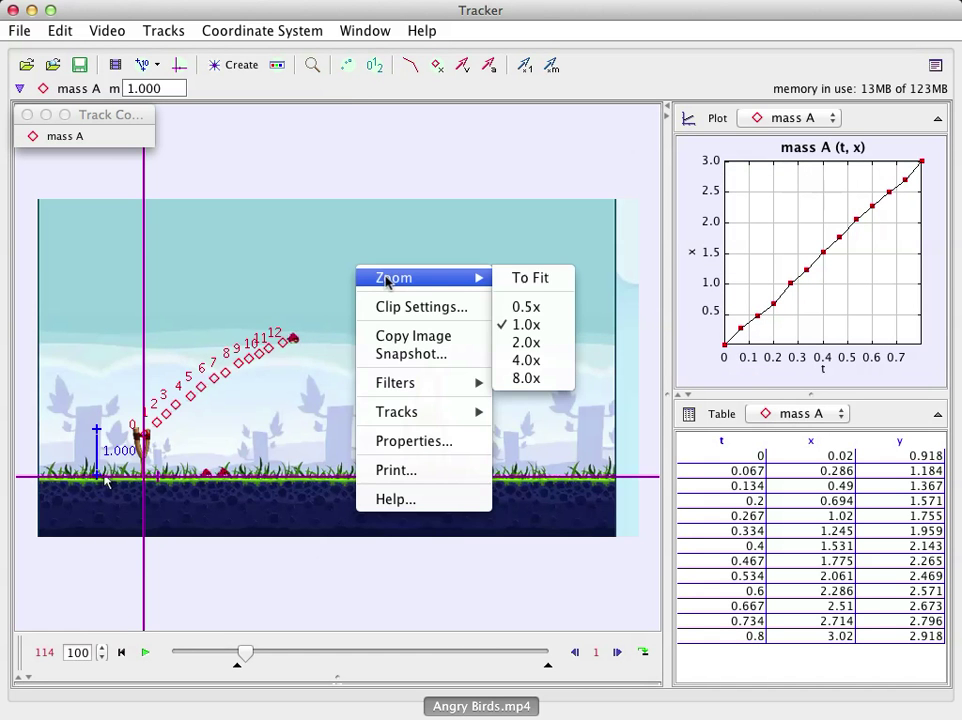
click(512, 279)
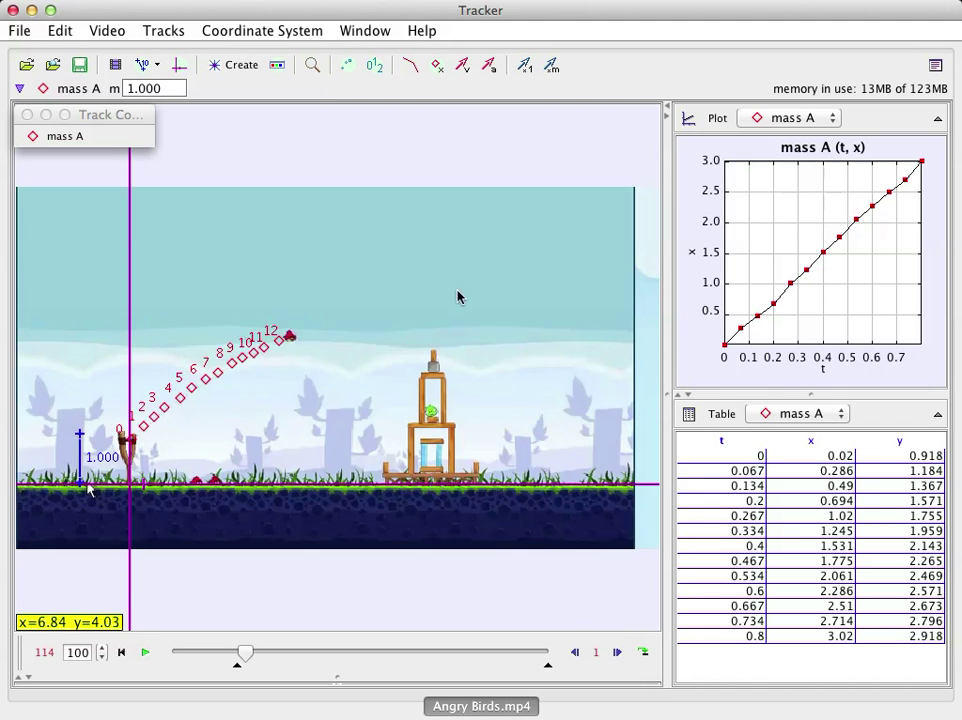
shift+click(291, 335)
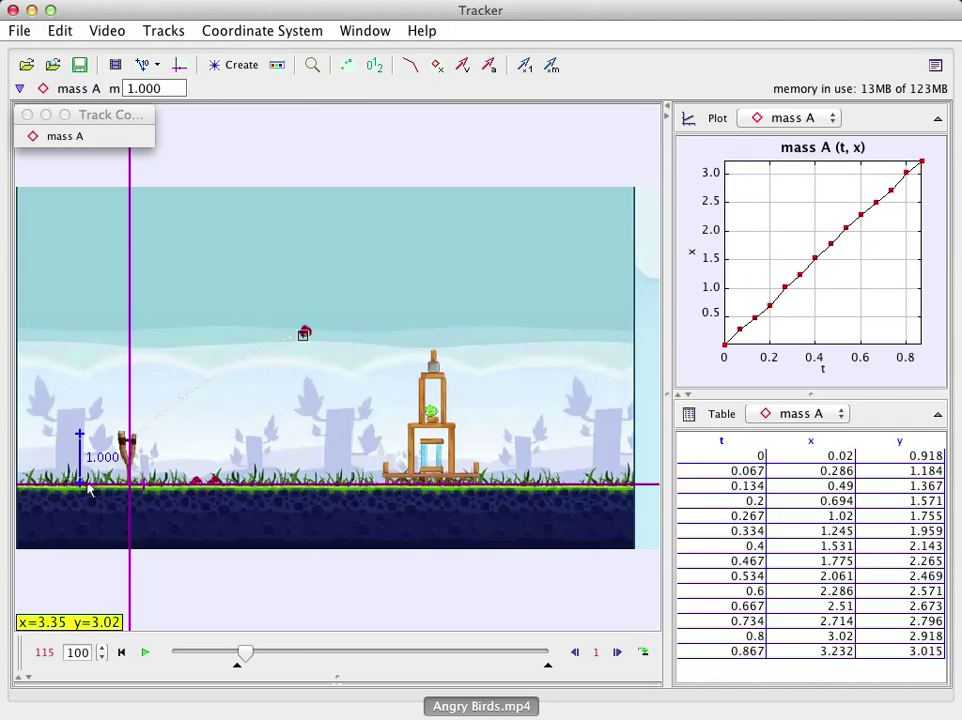
shift+click(306, 331)
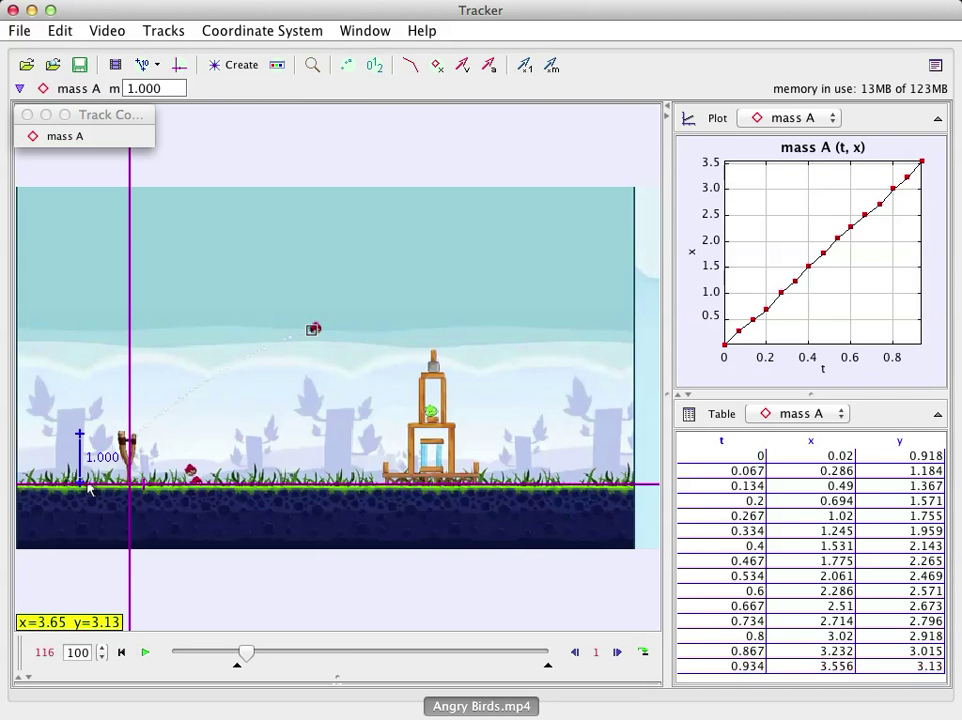
shift+click(315, 329)
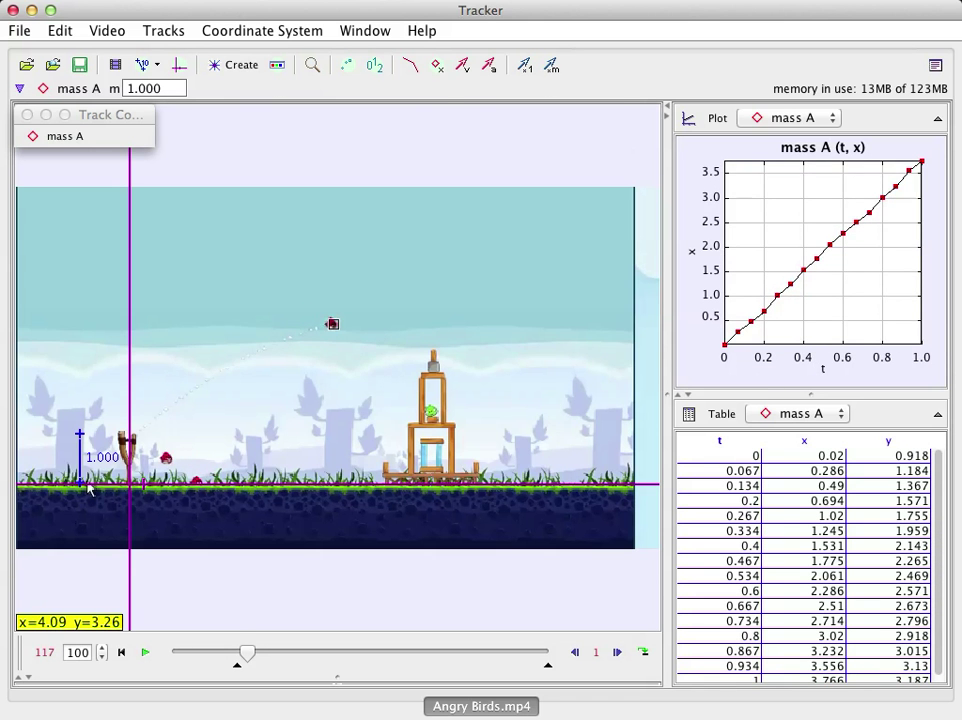
shift+click(336, 322)
shift+click(343, 320)
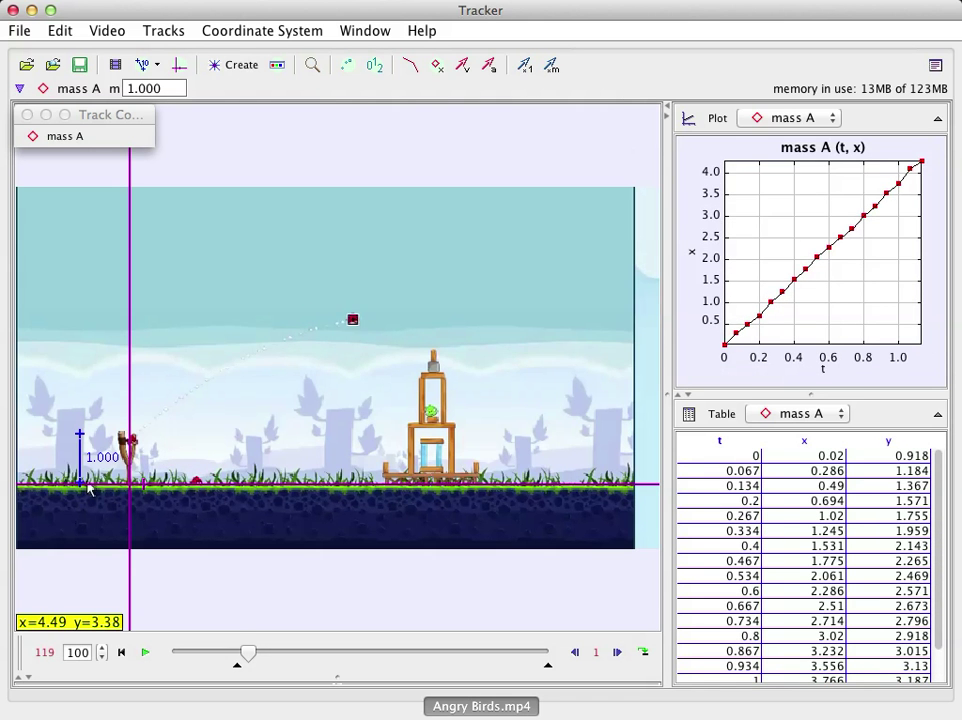
shift+click(358, 318)
shift+click(368, 318)
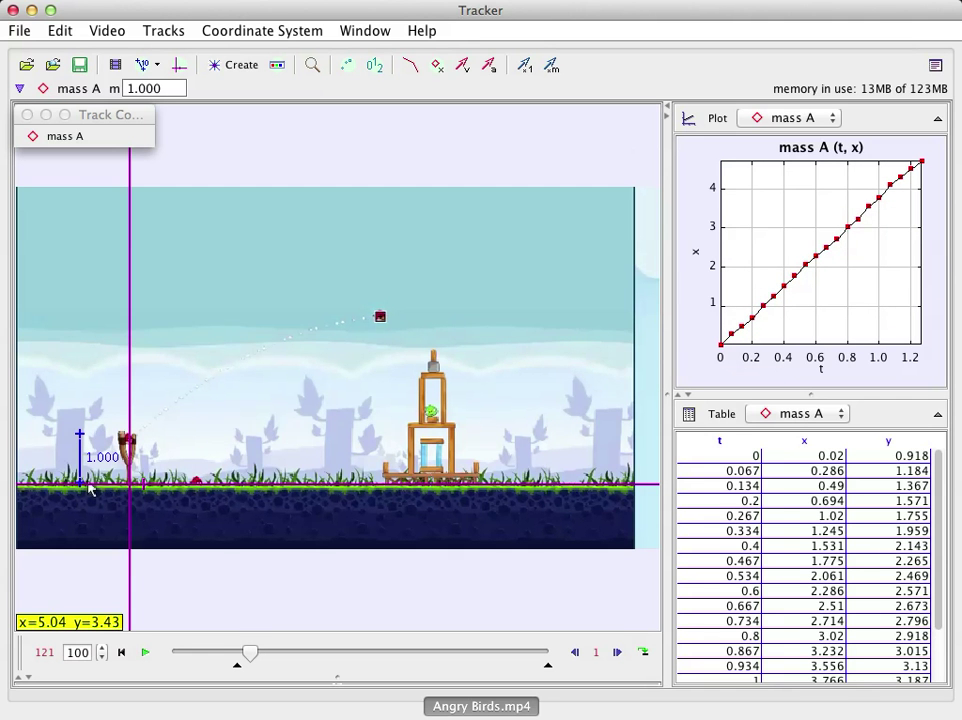
shift+click(386, 316)
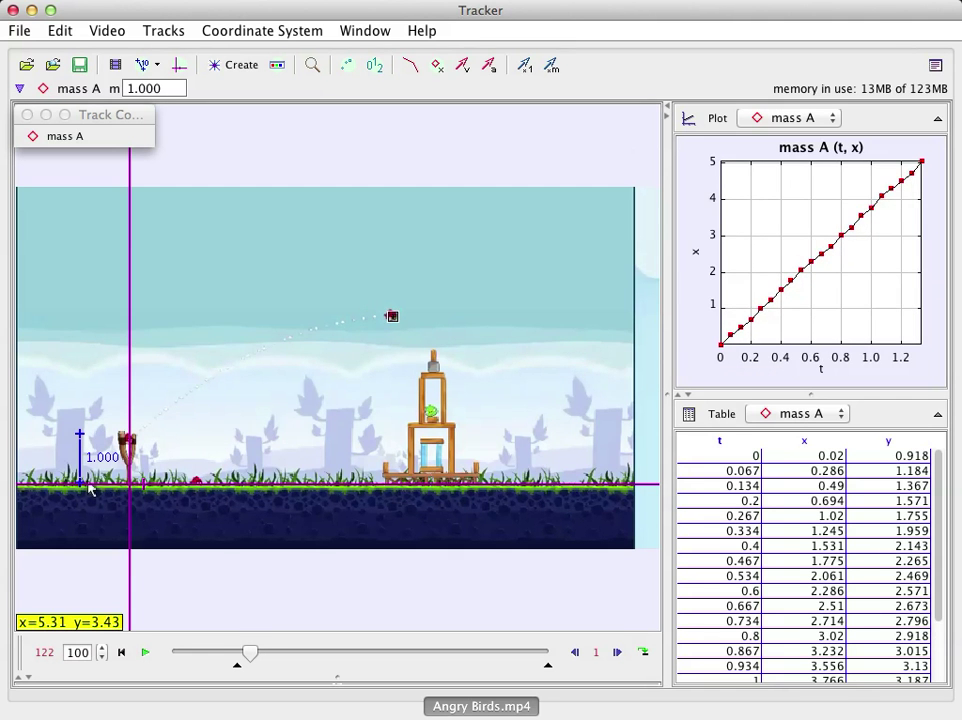
shift+click(393, 316)
shift+click(400, 318)
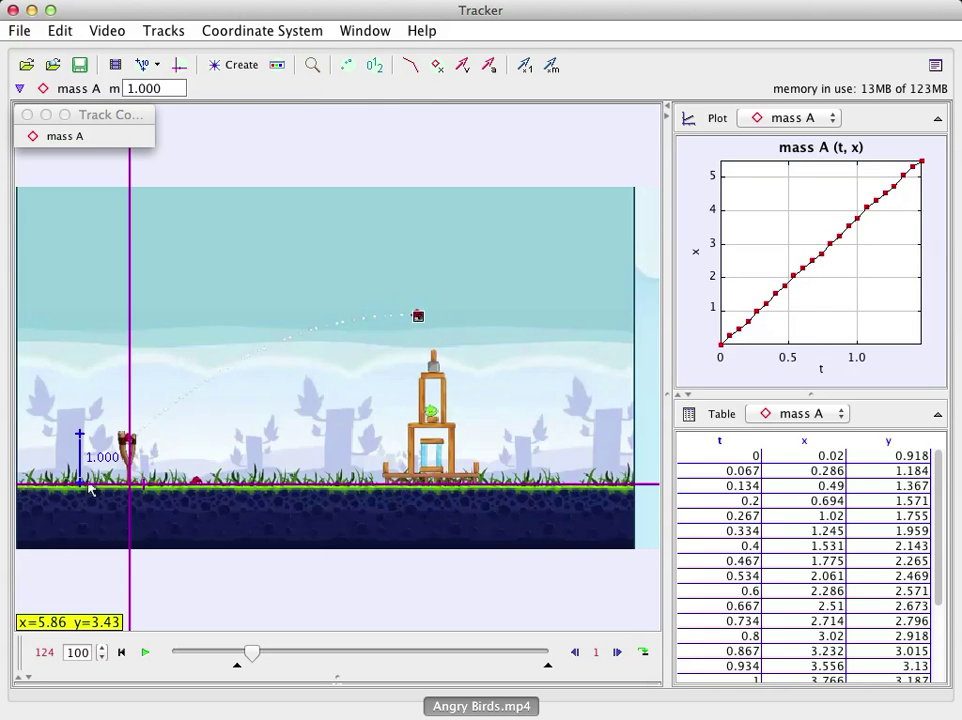
shift+click(419, 316)
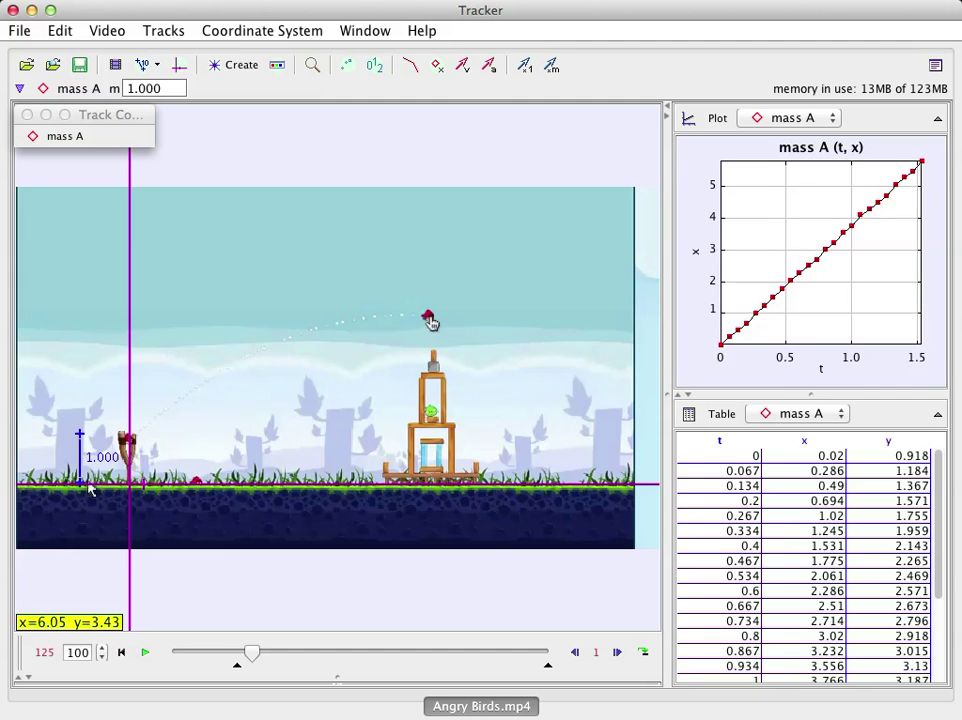
shift+click(433, 317)
shift+click(439, 319)
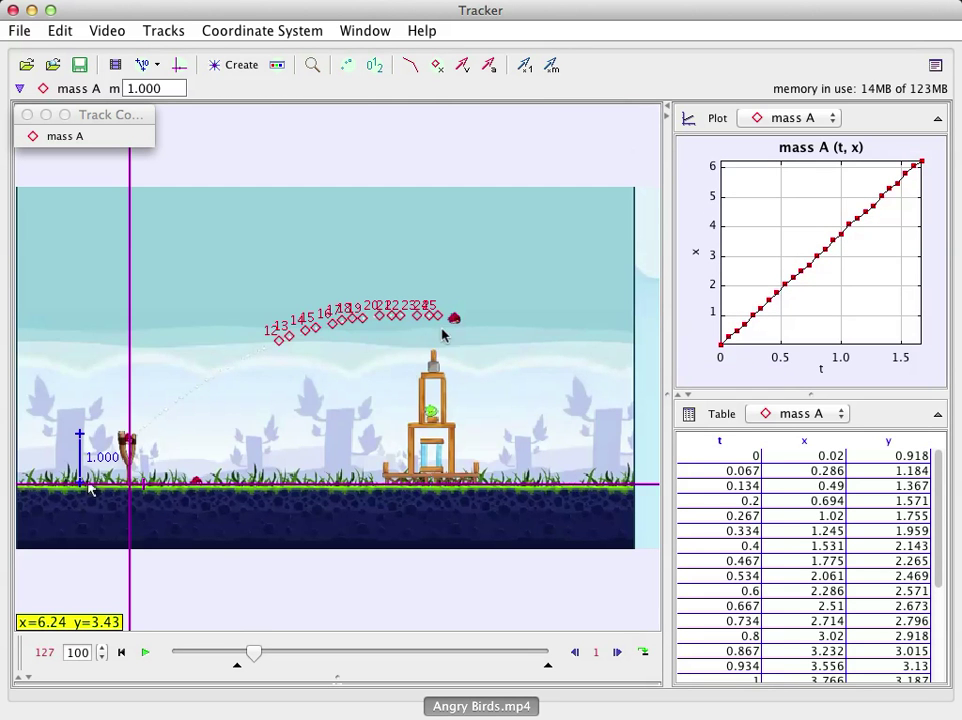
Plot mass A's y against t, briefly trying y against x first
click(697, 256)
click(699, 276)
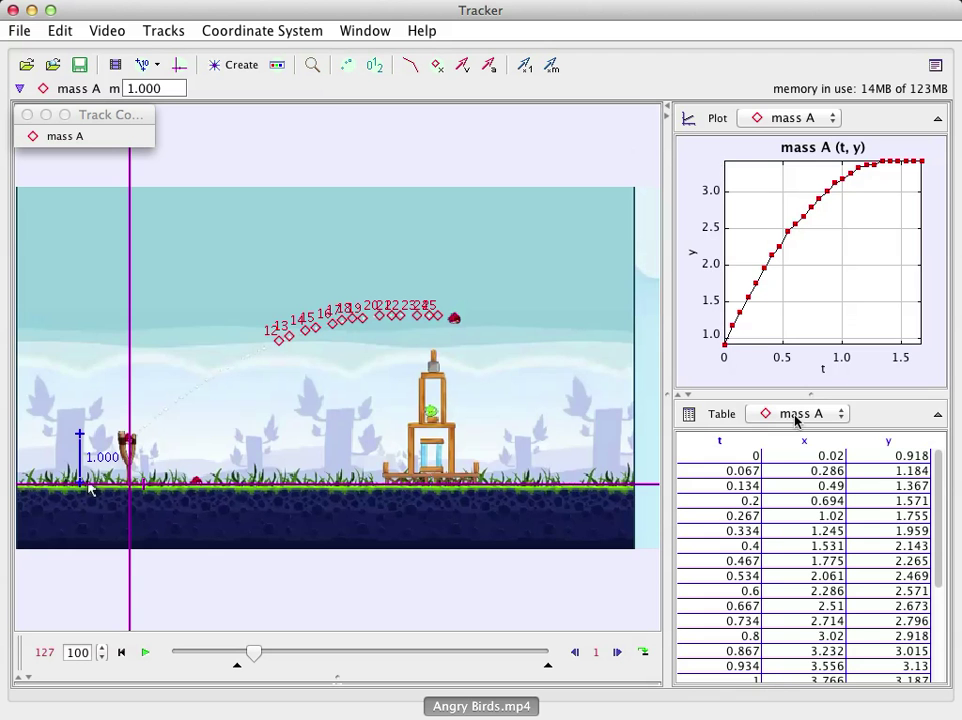
click(822, 371)
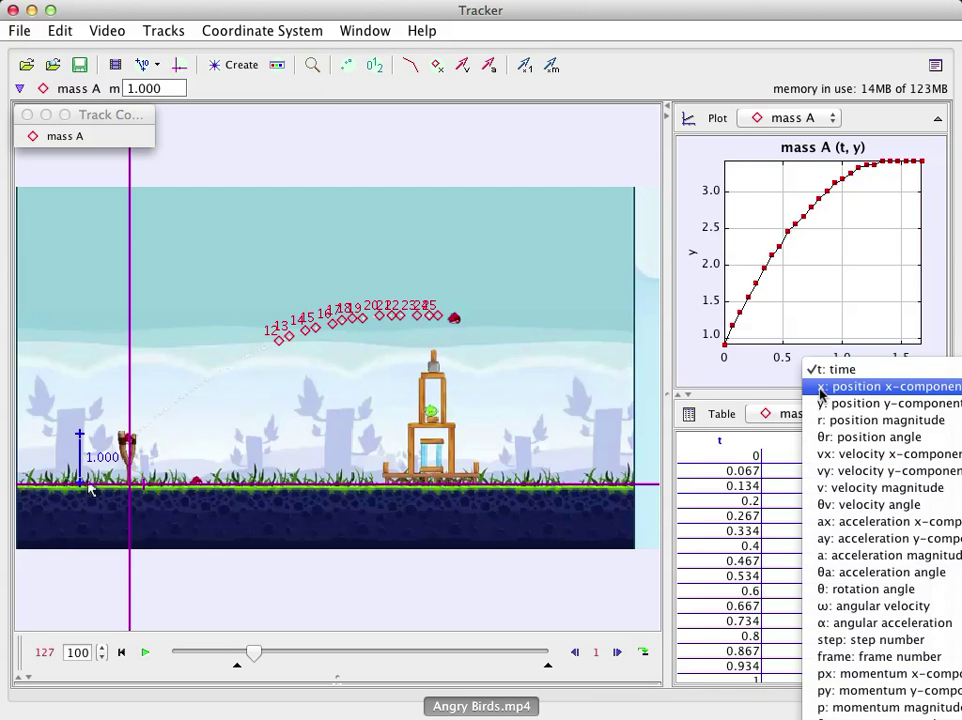
click(822, 388)
click(824, 371)
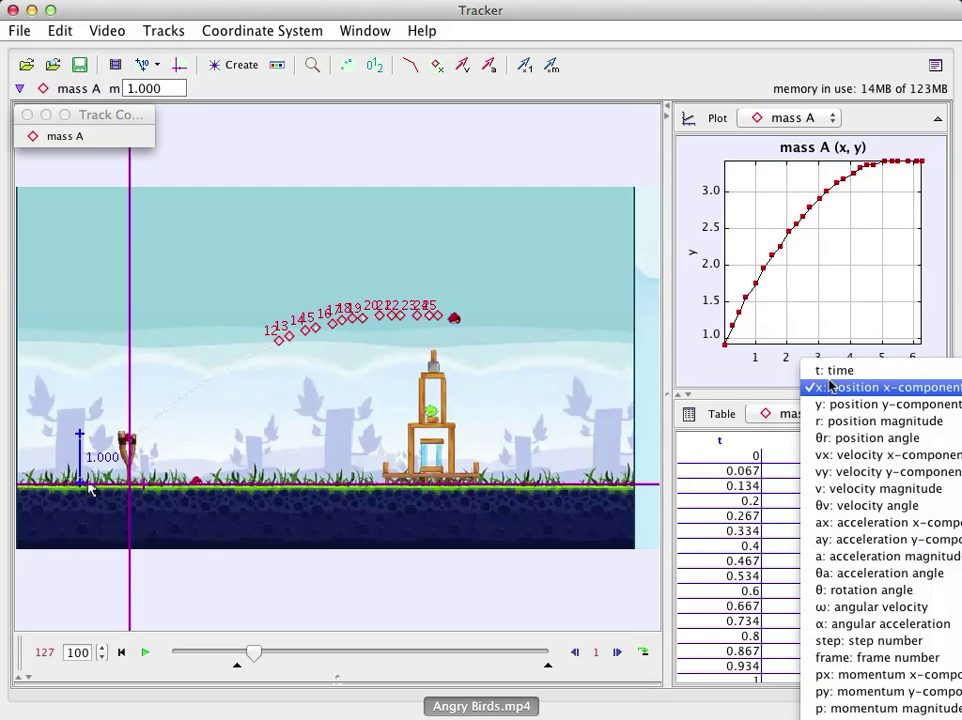
click(826, 368)
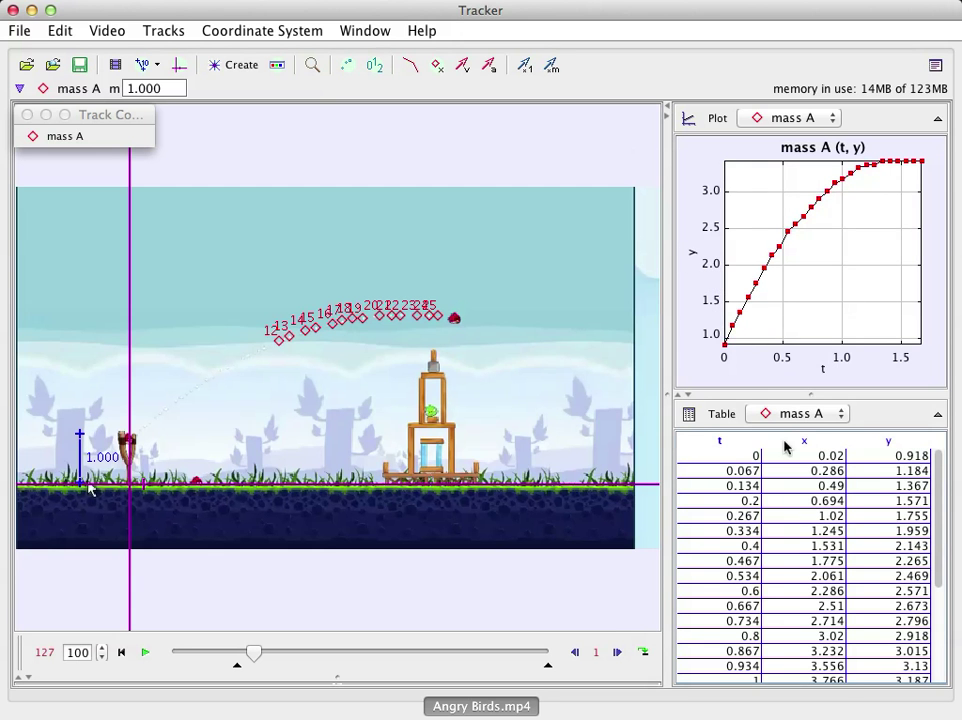
Select mass A's table rows from t=0 to t=0.734 and bring up the plot's options
drag(708, 458, 845, 620)
right_click(840, 541)
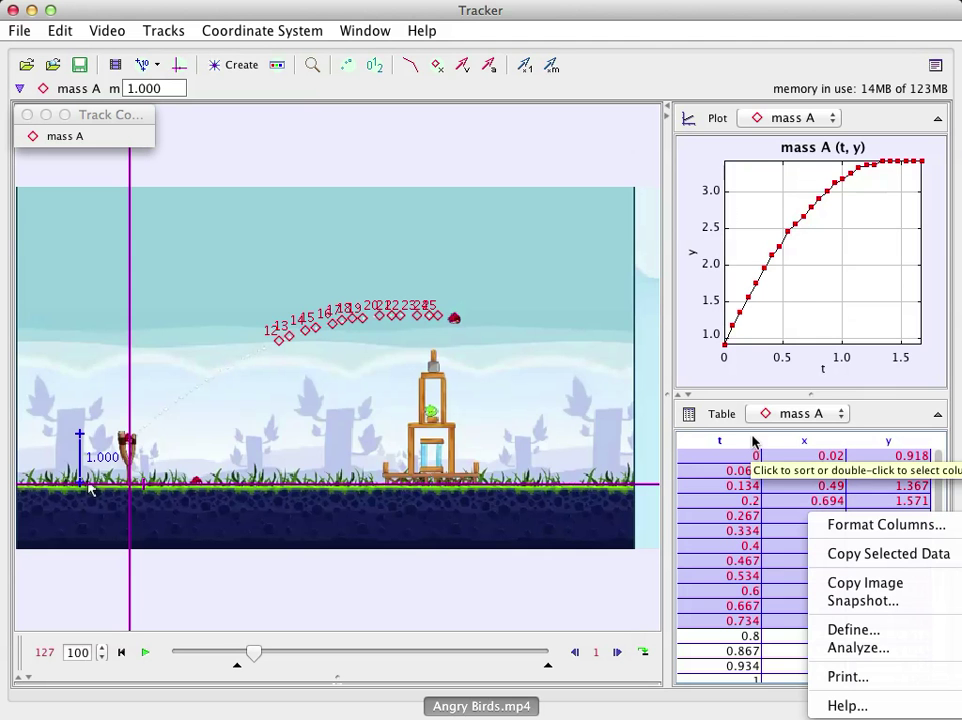
click(800, 240)
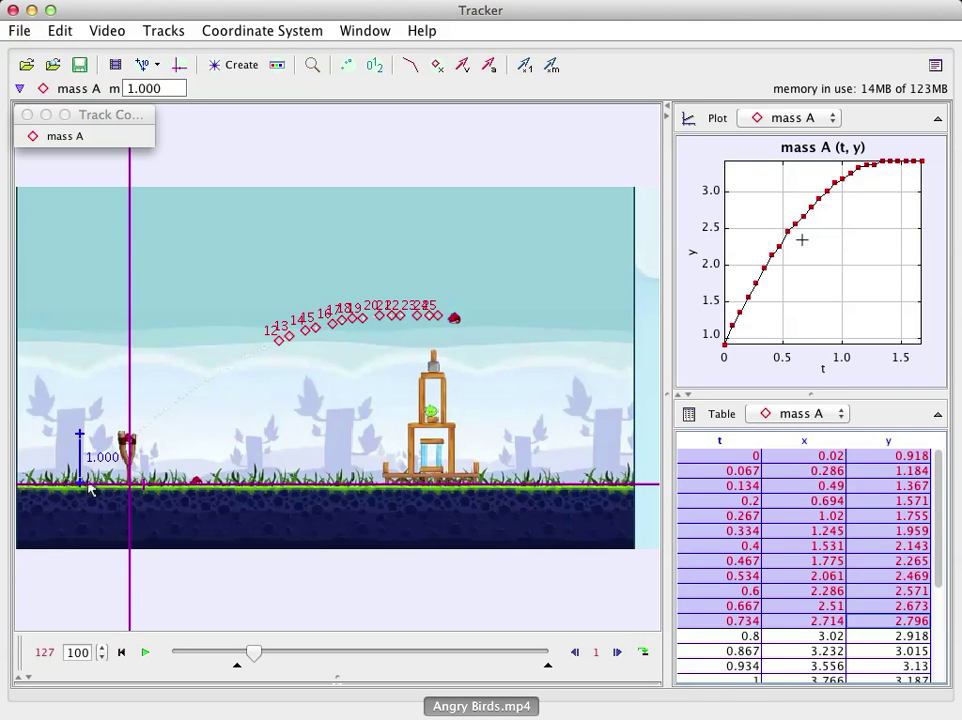
right_click(826, 258)
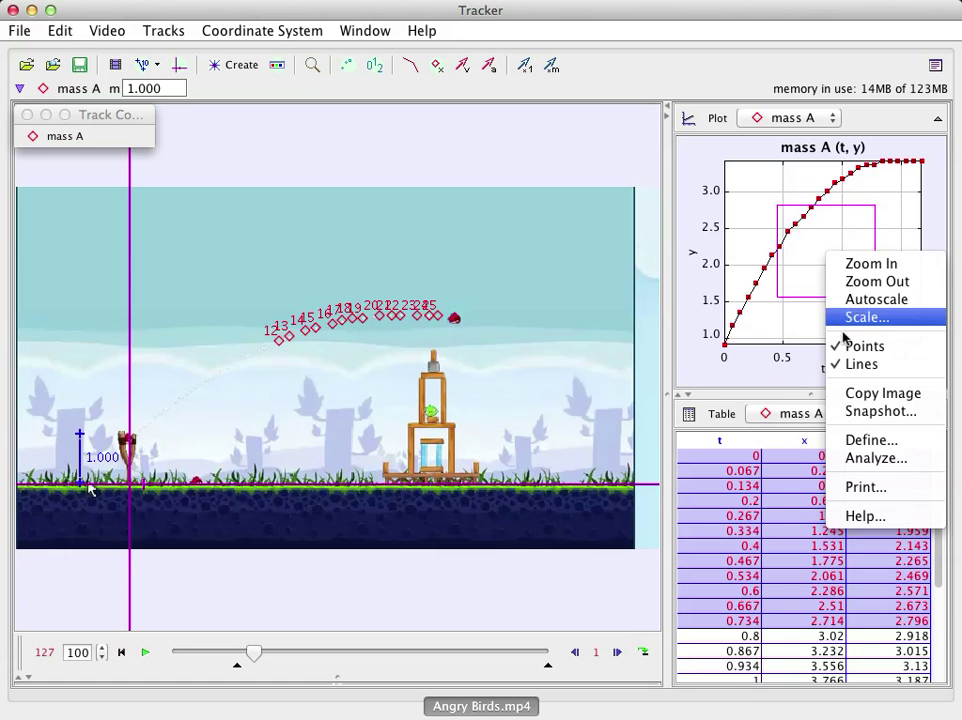
Fit a parabola to the y–t data in Data Tool (a=-1.154, b=3.406, c=0.94), then close it
click(853, 459)
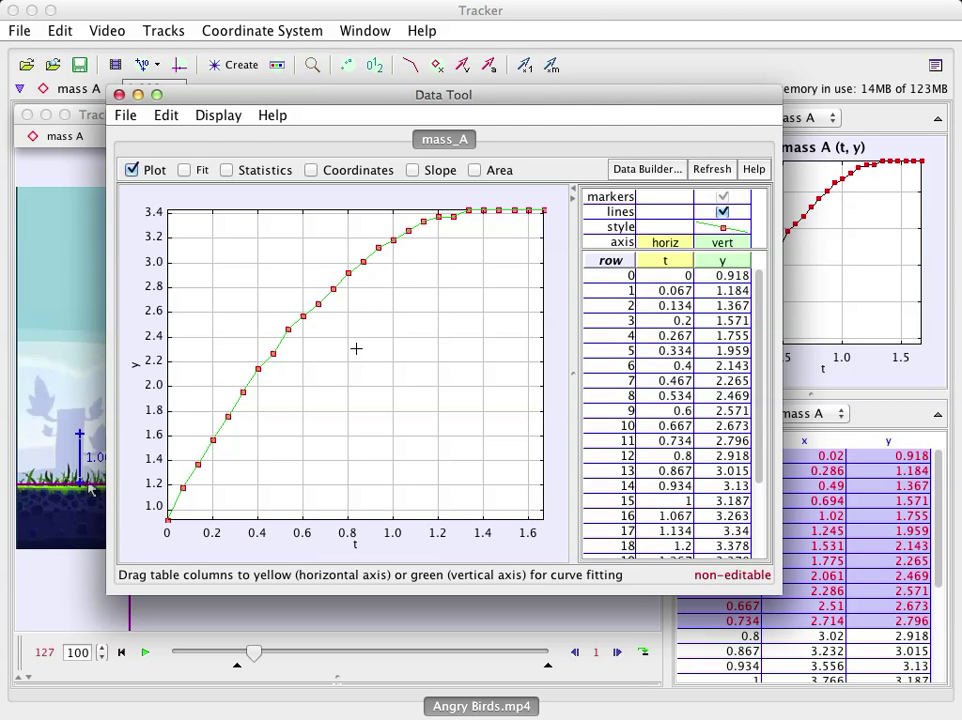
click(184, 171)
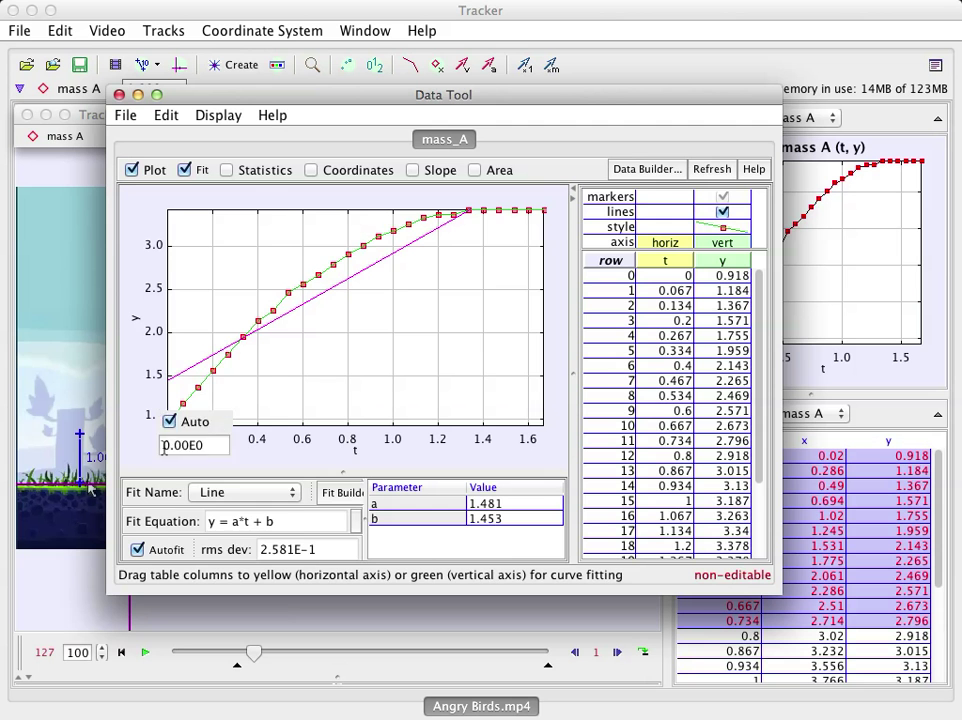
click(224, 492)
click(218, 509)
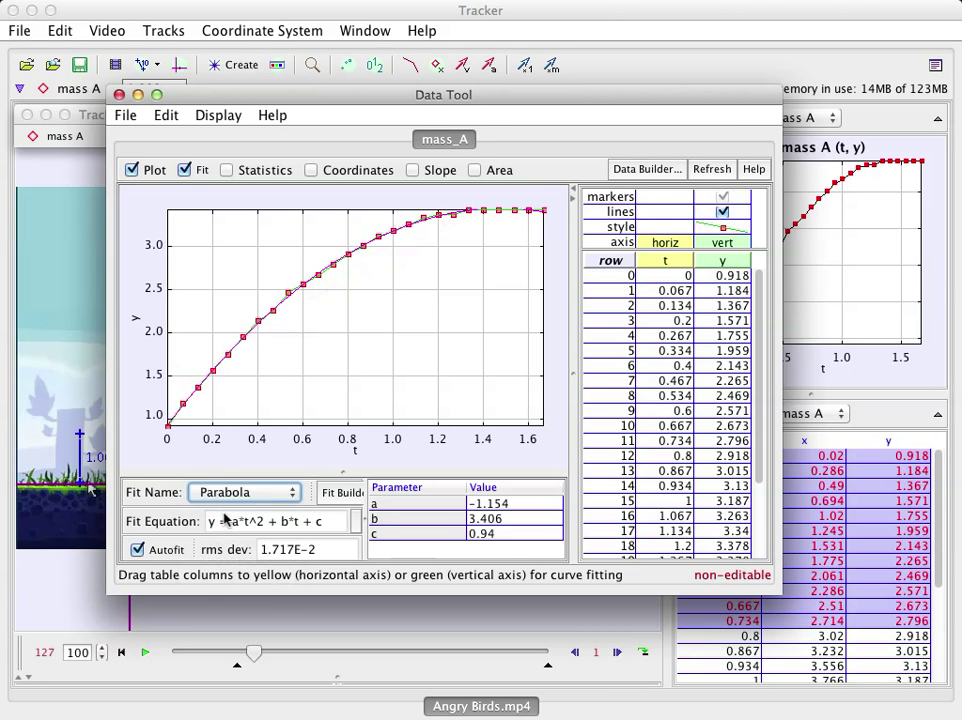
mouse_move(184, 468)
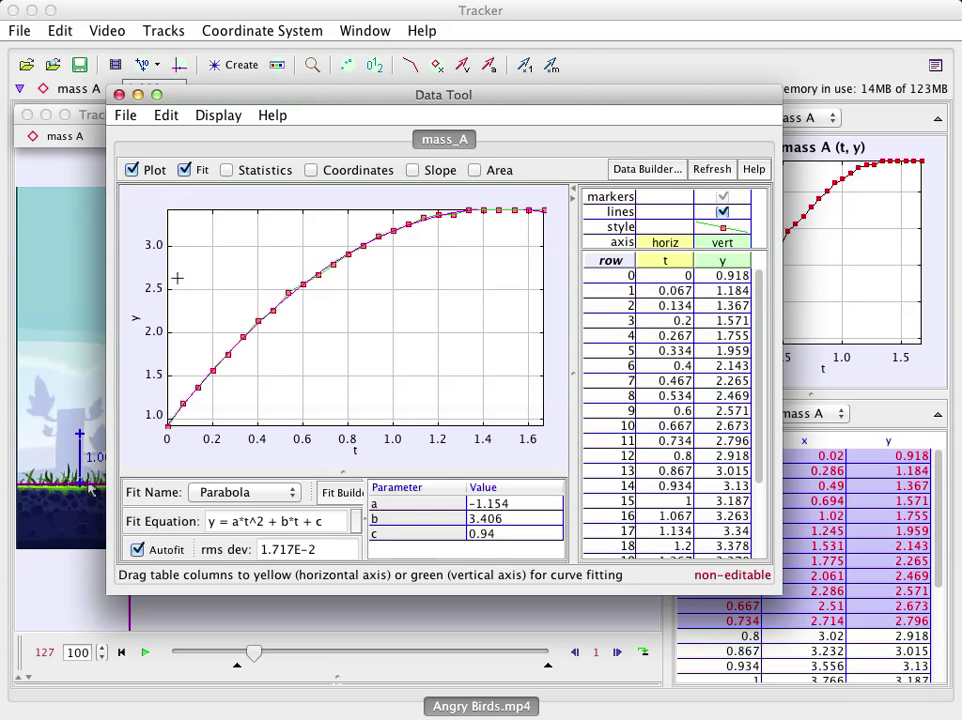
click(119, 94)
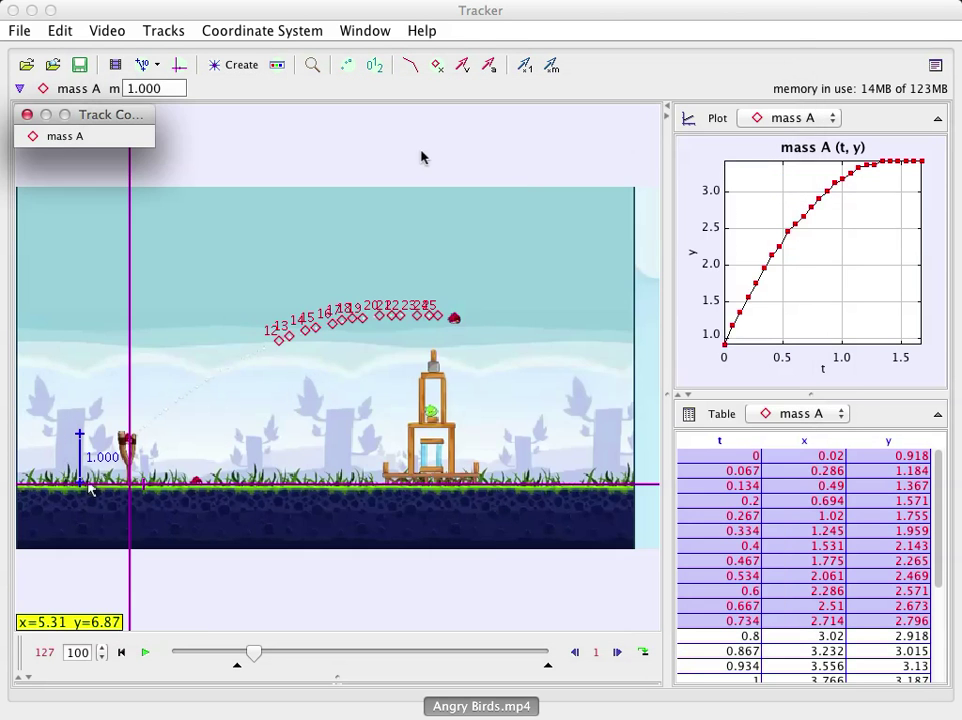
Plot x against t and fit a line in Data Tool, giving x = 3.771t + 0.004
click(692, 255)
click(705, 251)
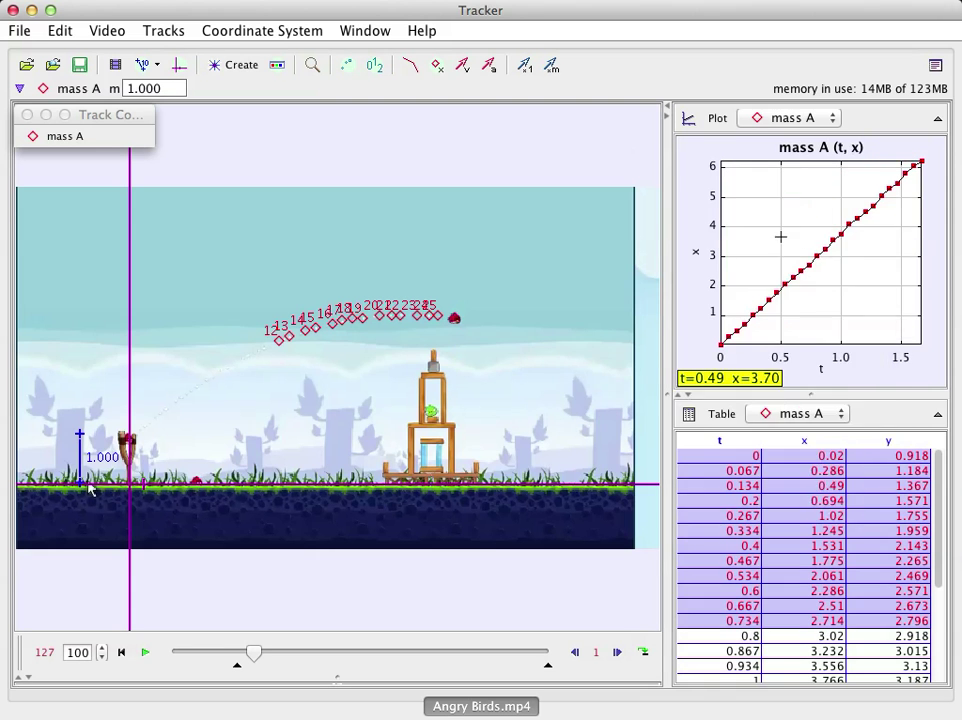
right_click(790, 250)
click(800, 442)
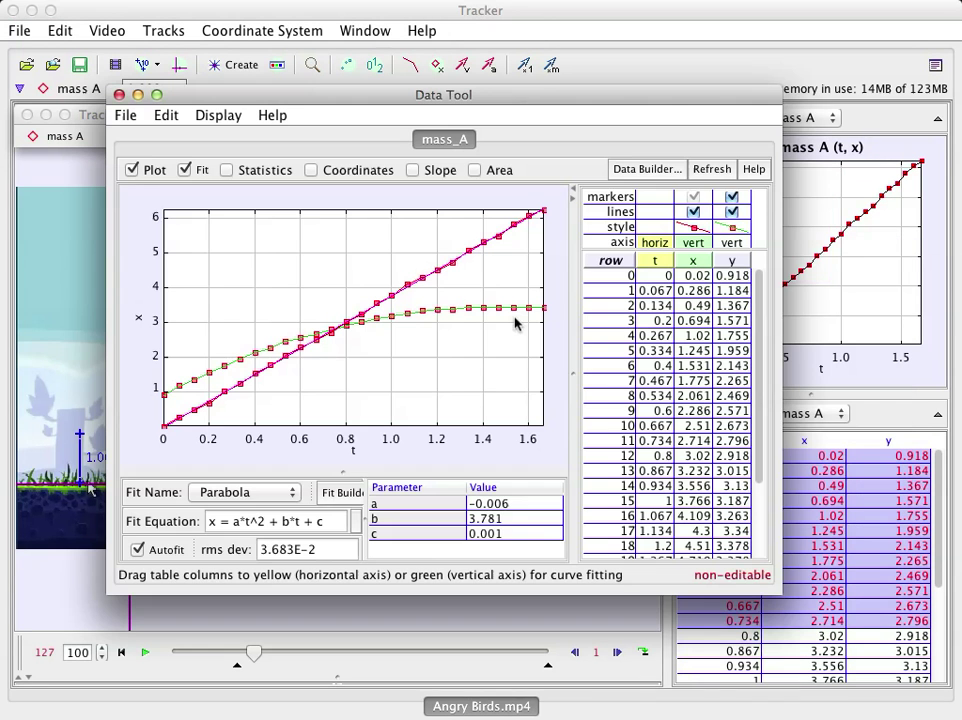
click(732, 198)
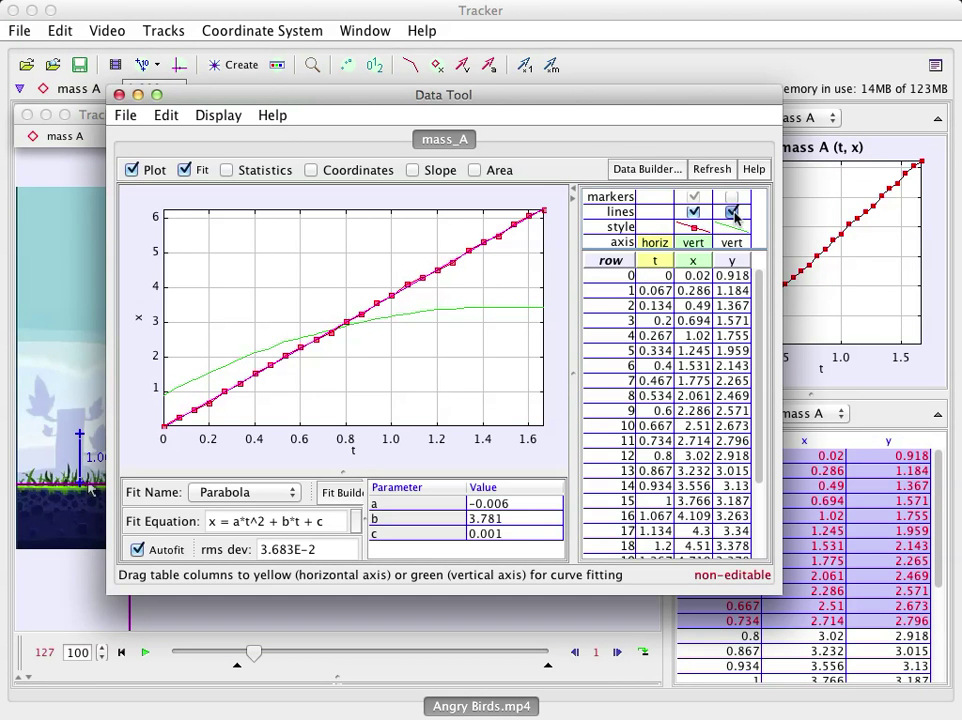
click(732, 212)
click(258, 492)
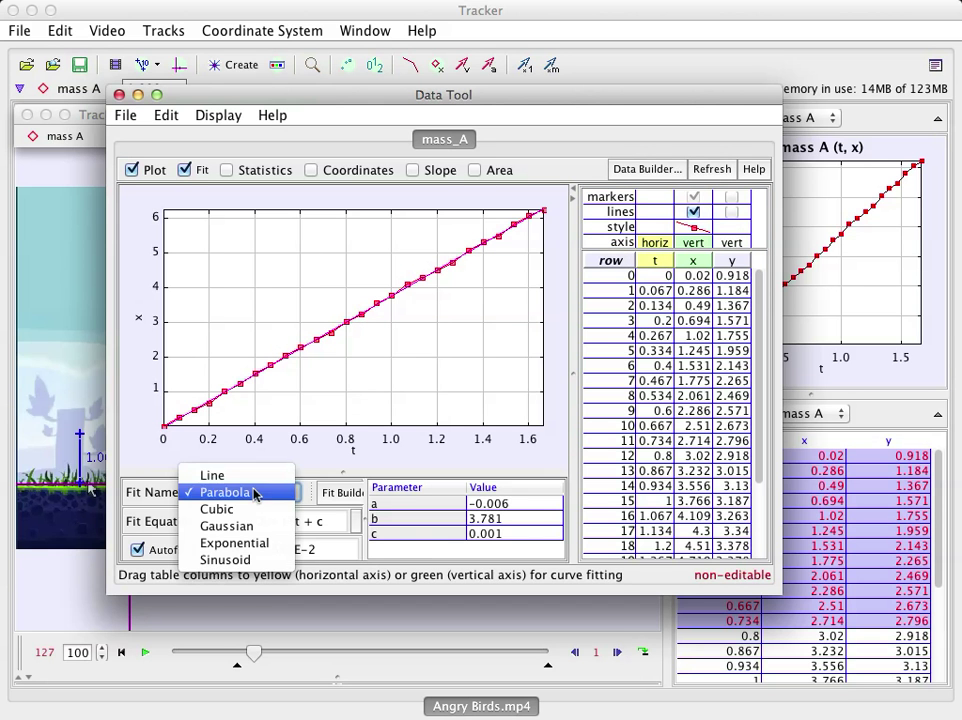
click(253, 475)
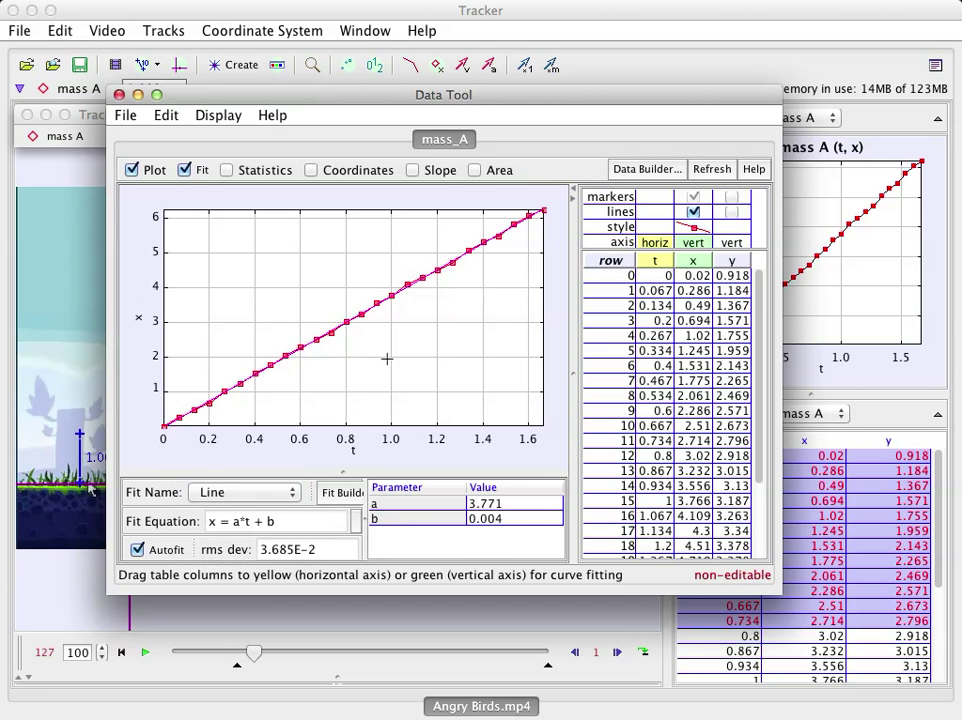
click(119, 95)
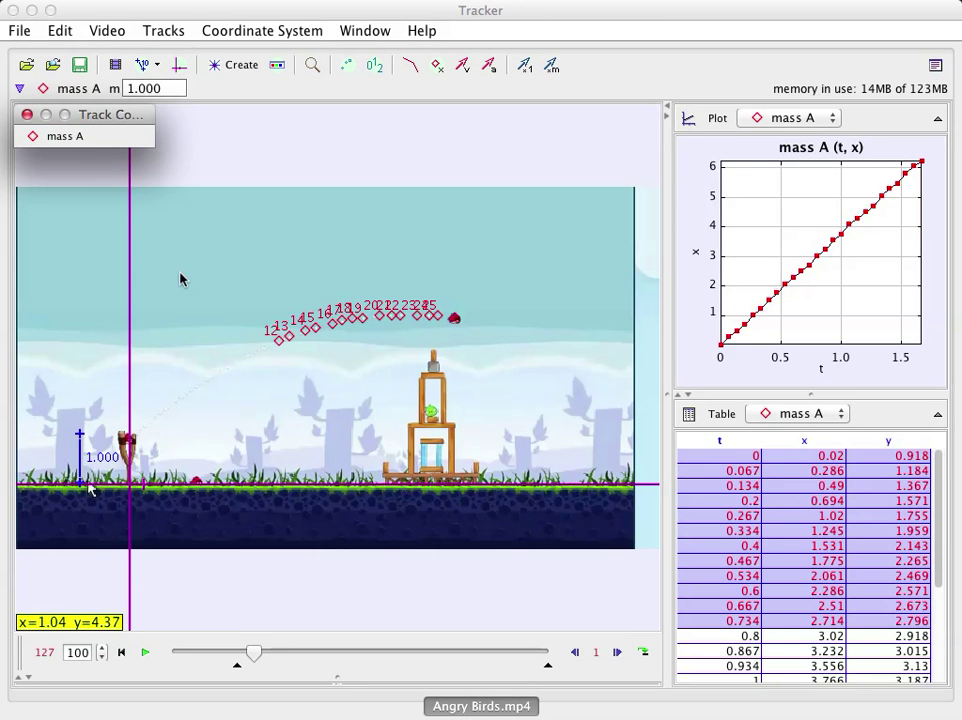
Add a new point-mass track, mass B, and advance the video to frame 217
click(220, 68)
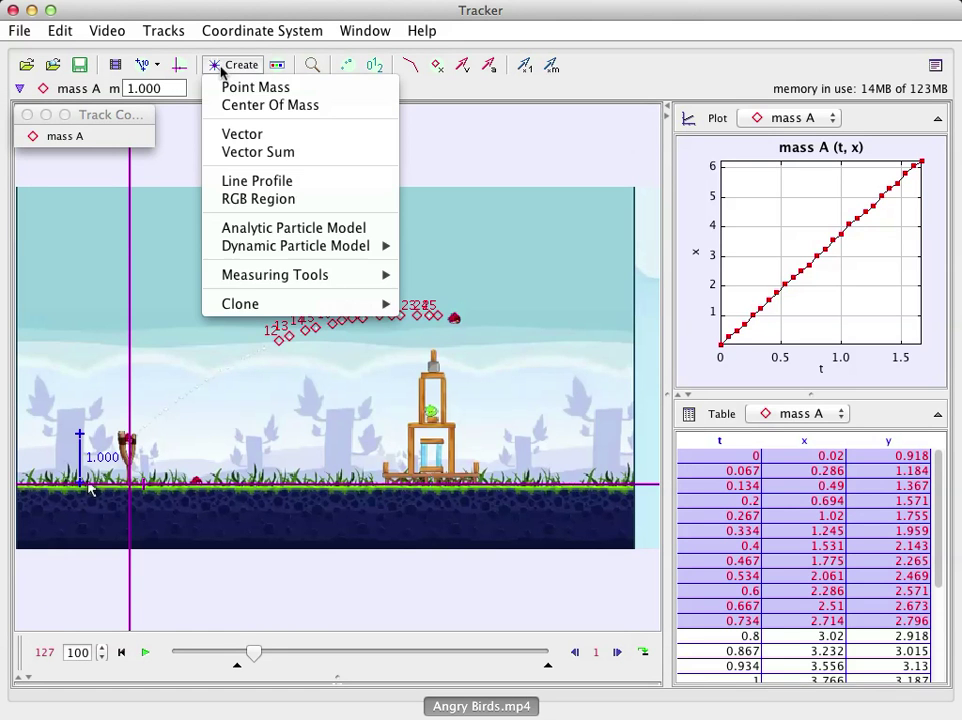
click(224, 87)
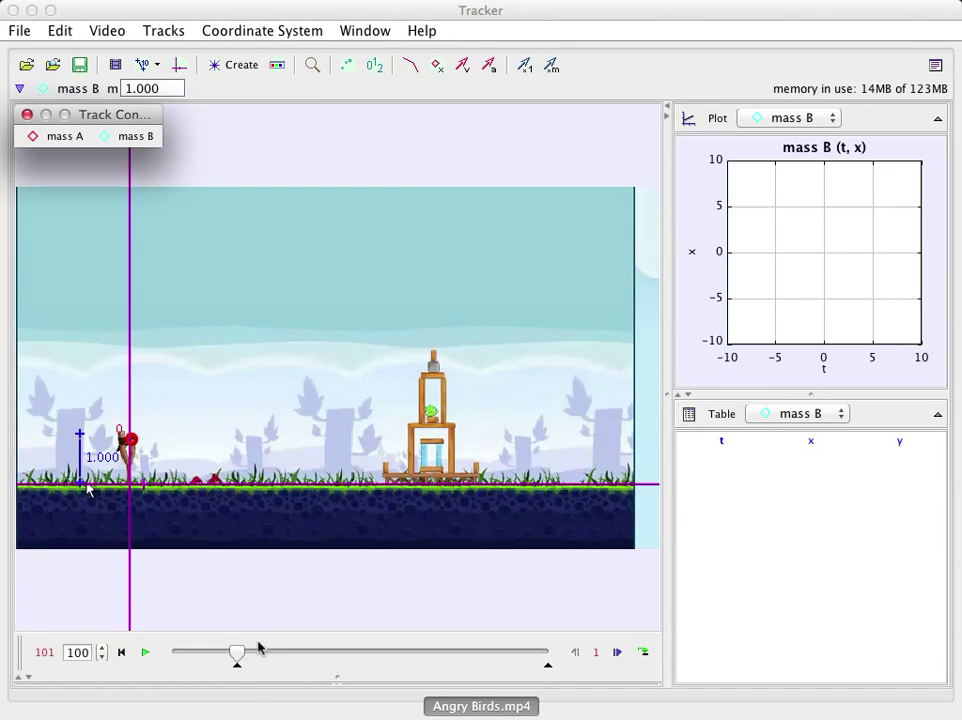
drag(237, 656, 307, 638)
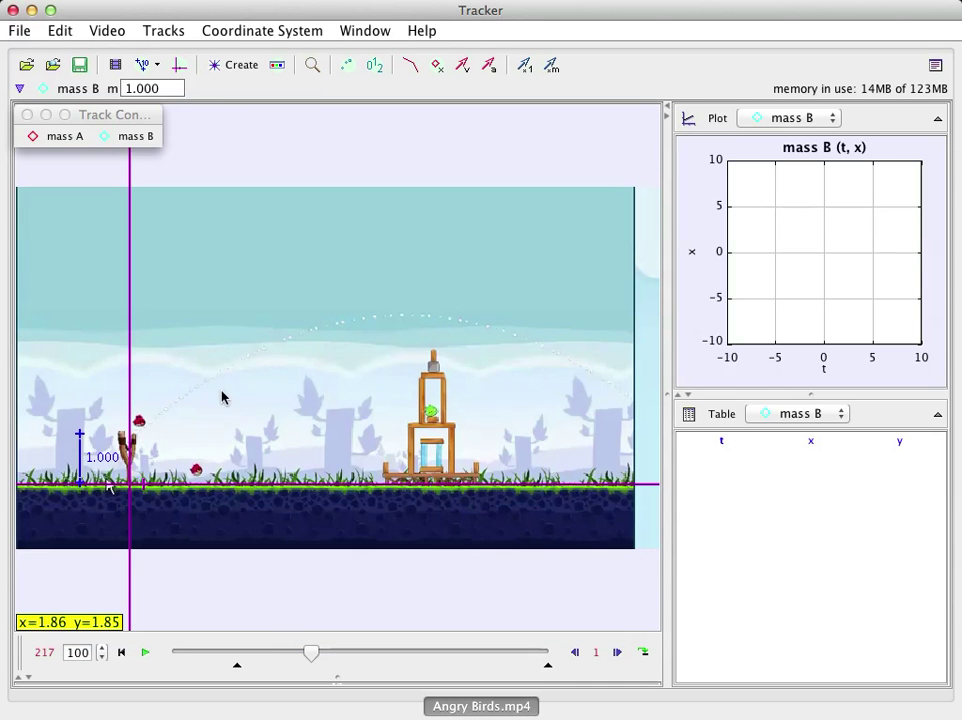
click(137, 140)
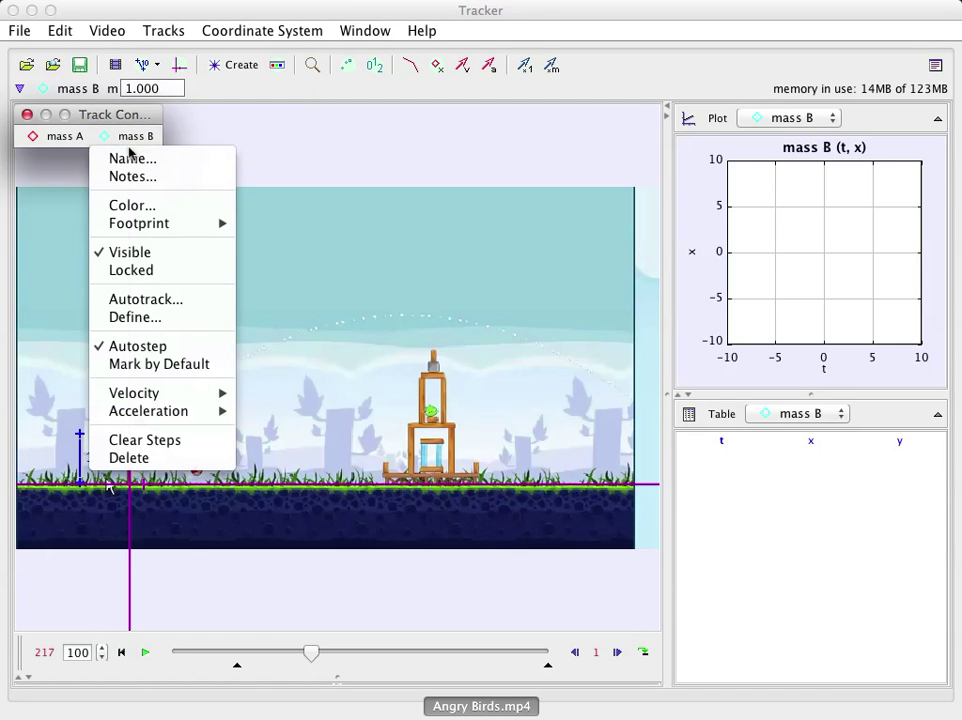
Set up autotracking for mass B using the second bird as the template
click(157, 299)
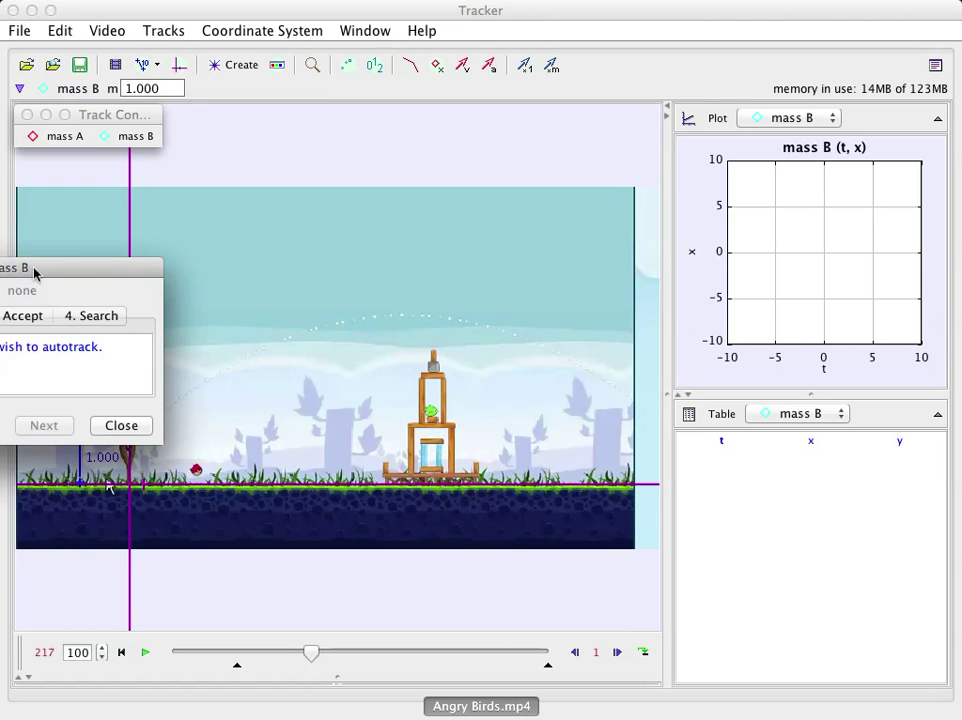
drag(100, 267, 677, 104)
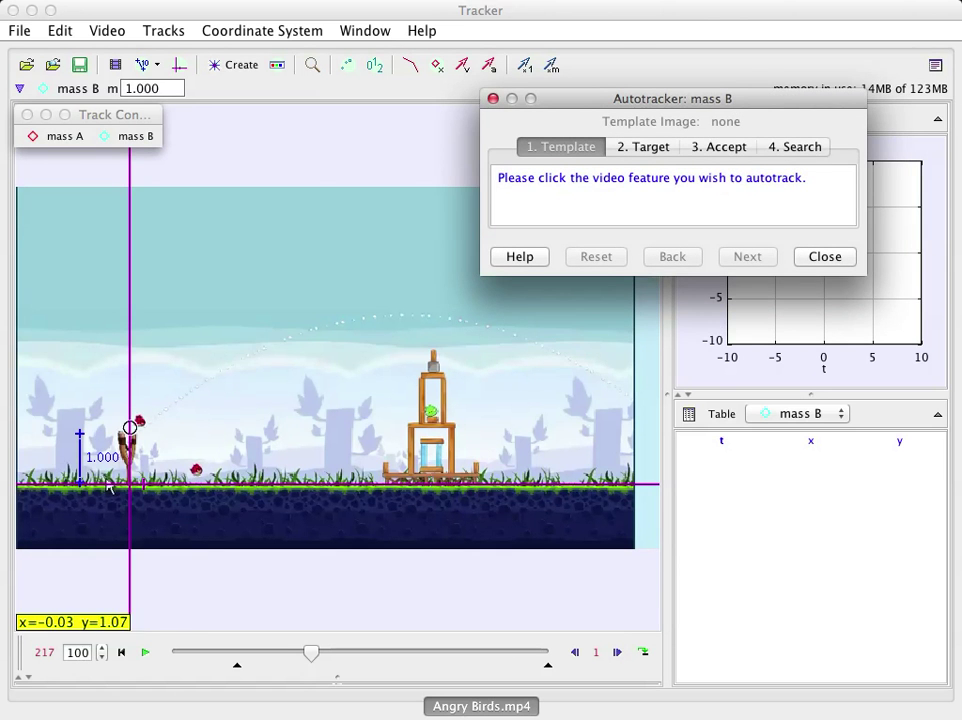
click(139, 421)
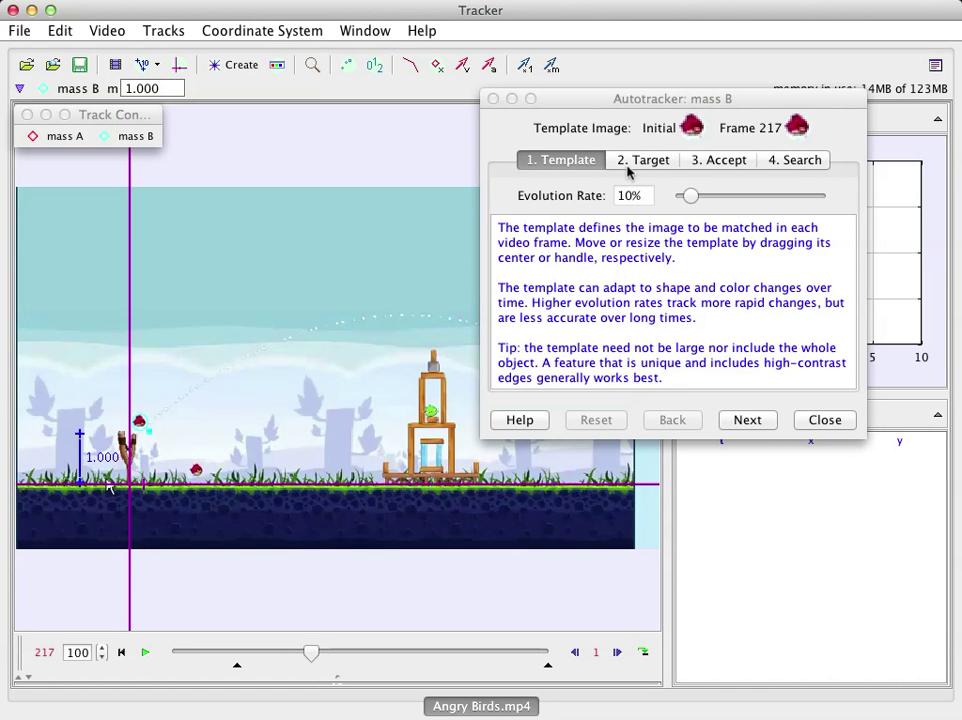
click(744, 421)
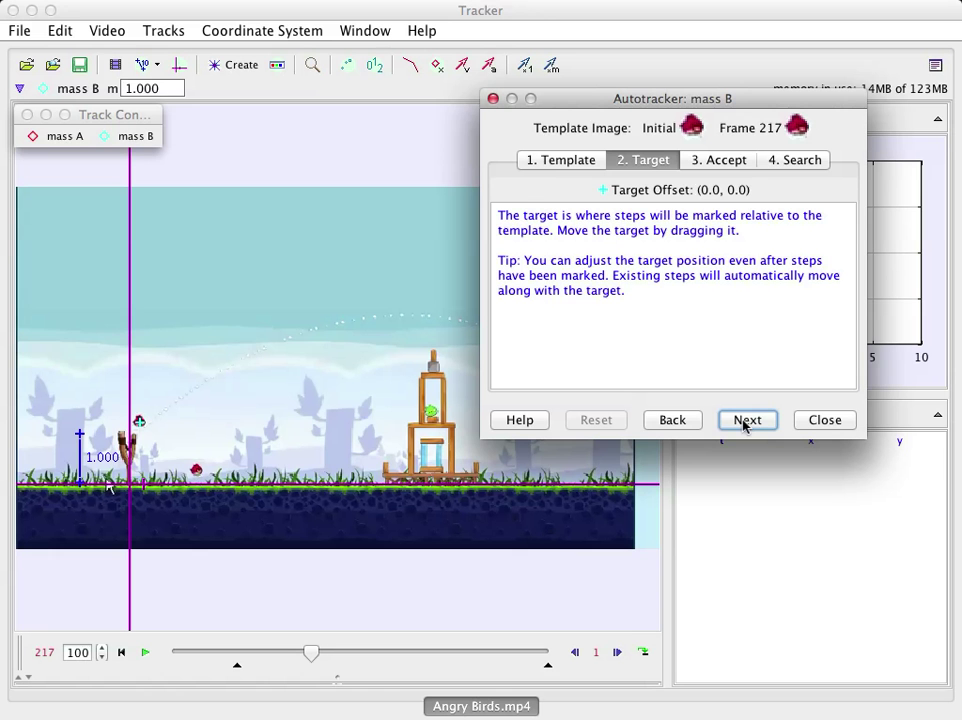
click(744, 421)
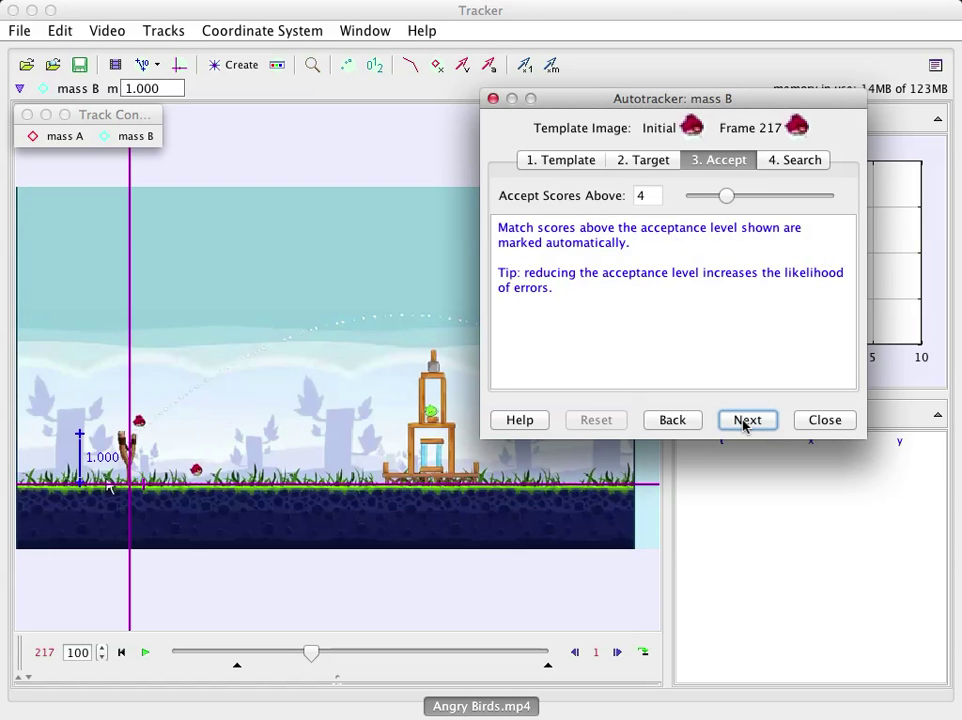
click(744, 421)
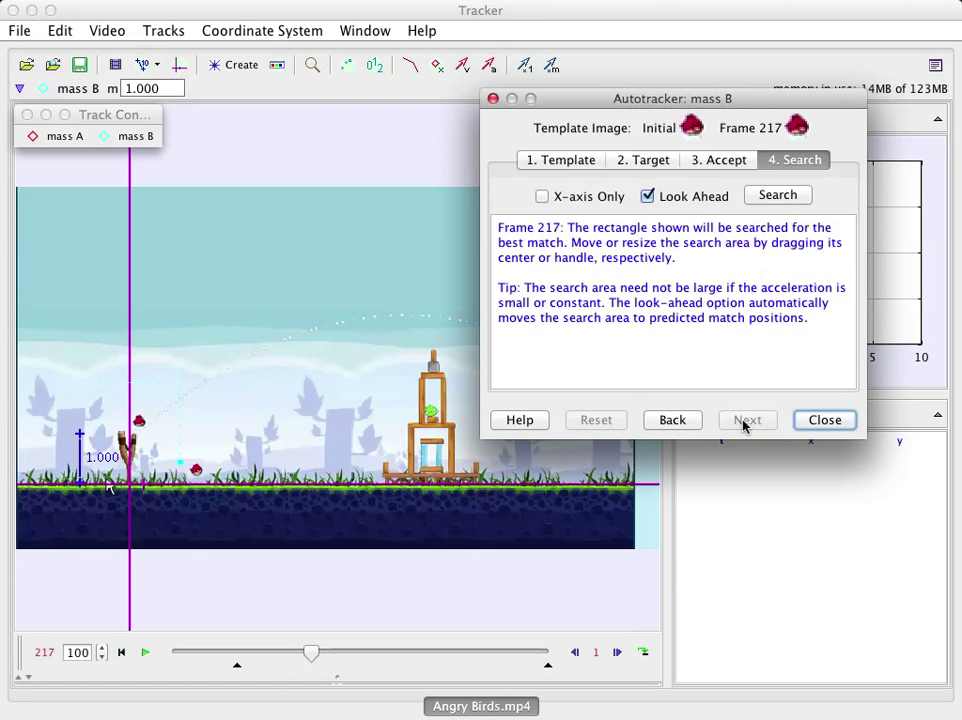
Autotrack the second bird from frame 217 to 268, then close the autotracker
click(778, 201)
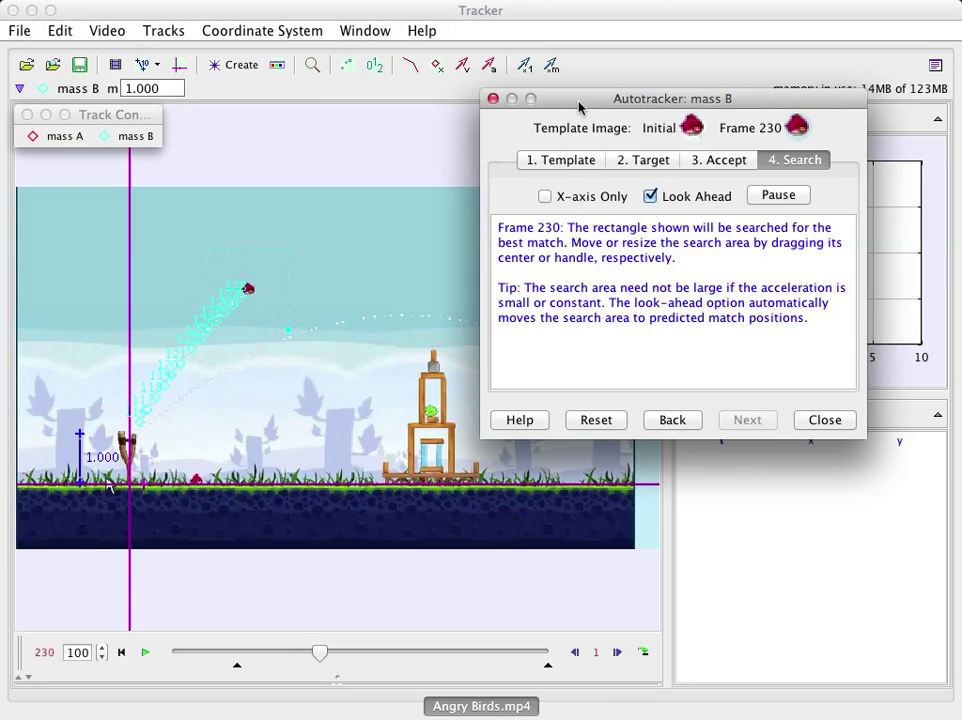
drag(578, 107, 357, 357)
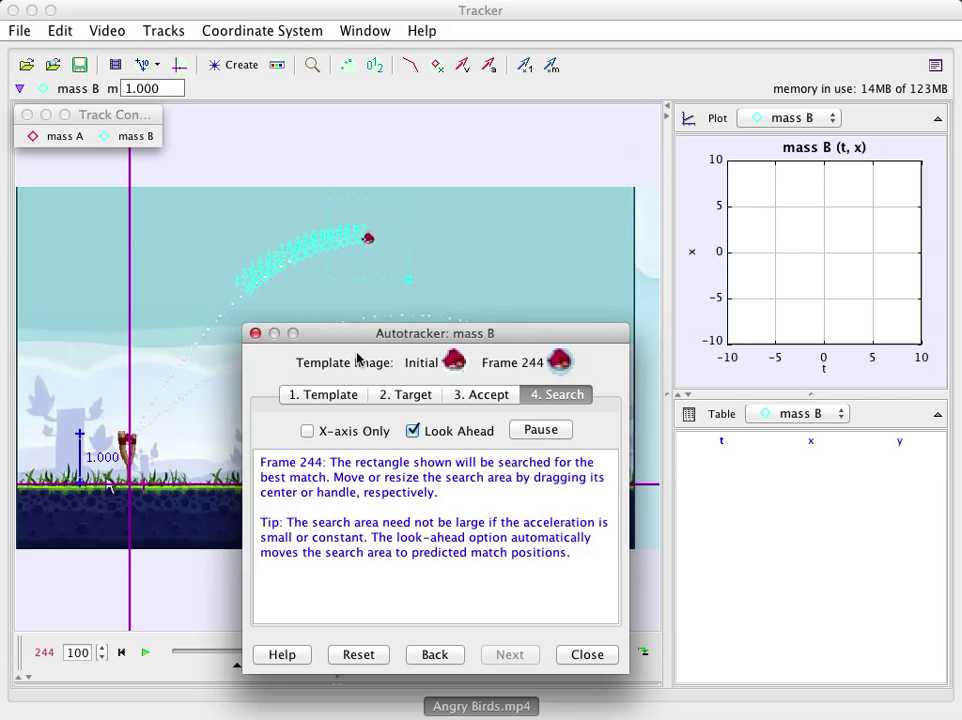
click(540, 430)
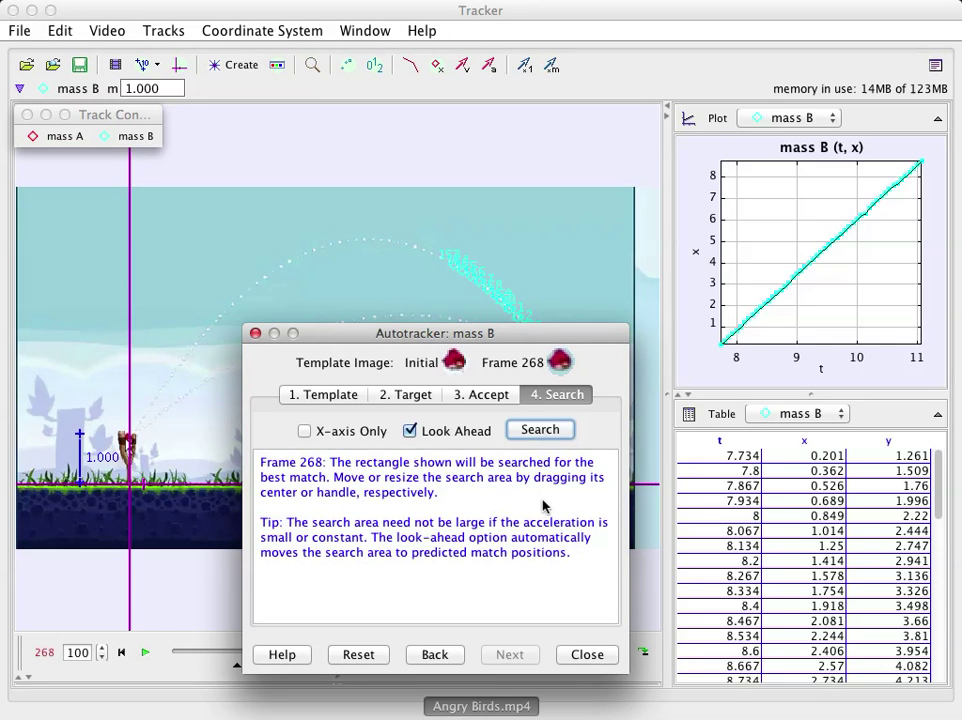
click(587, 654)
Switch mass B's plot to graph y position against t
click(697, 256)
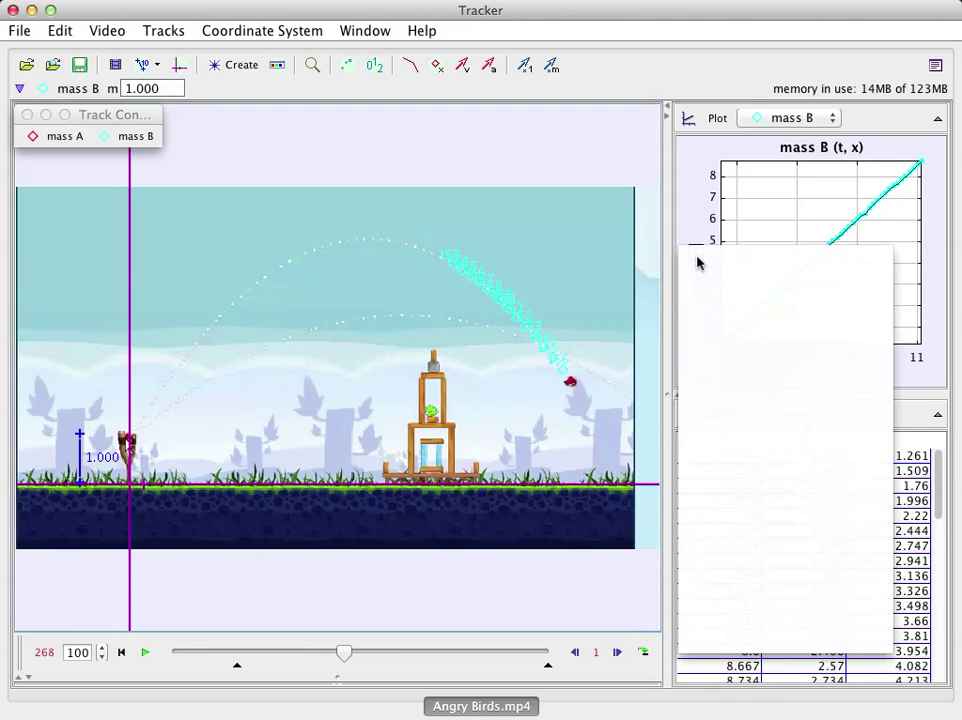
click(765, 272)
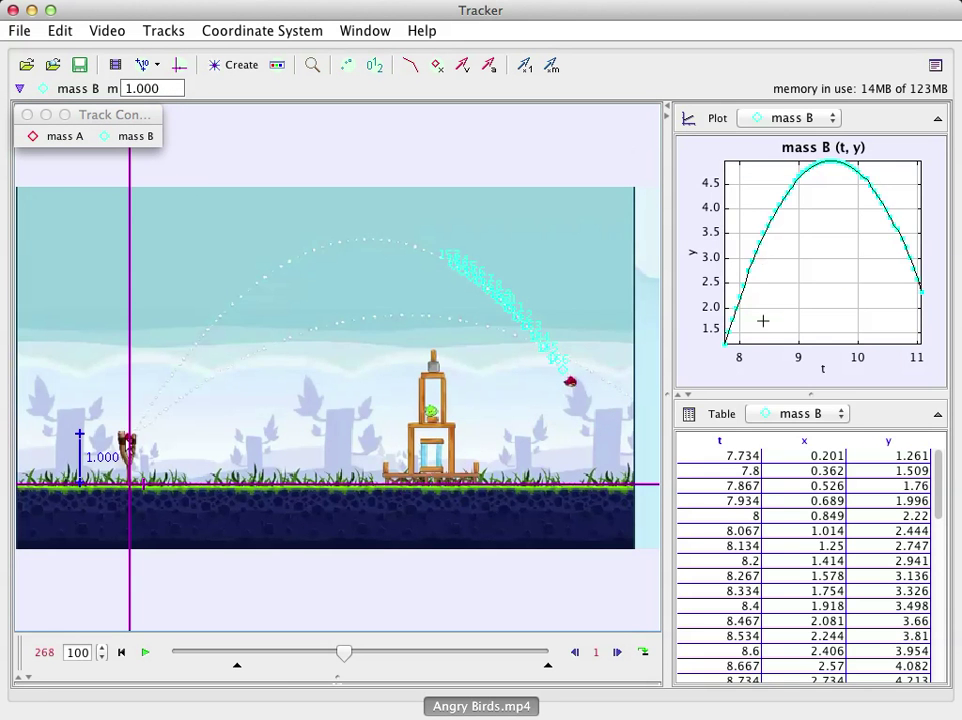